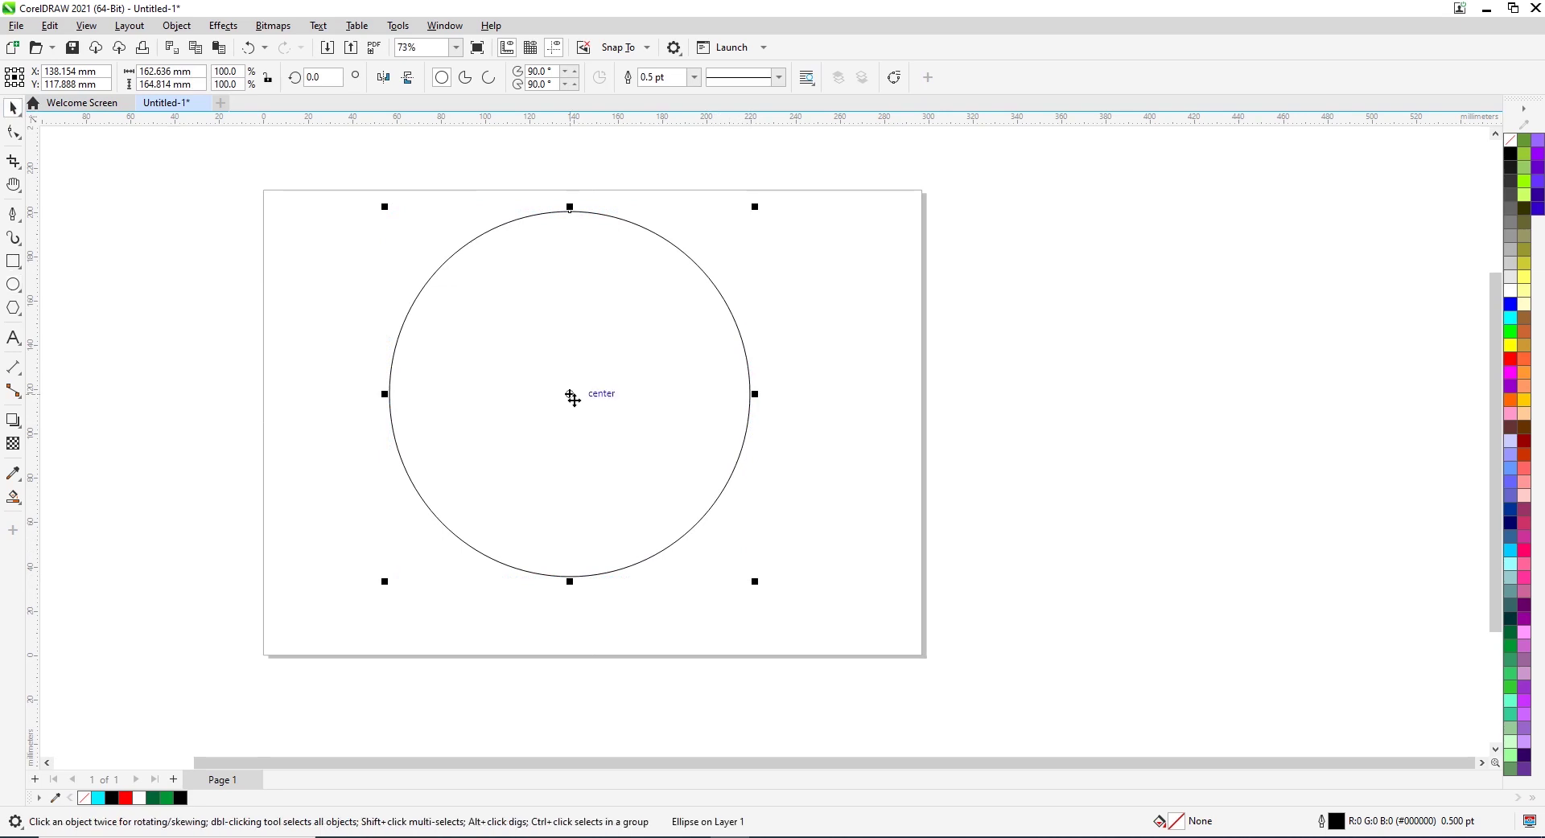
Move the circle nearer the page centre and add two smaller concentric copies inside it, the innermost about 138 mm wide
drag(572, 400, 583, 417)
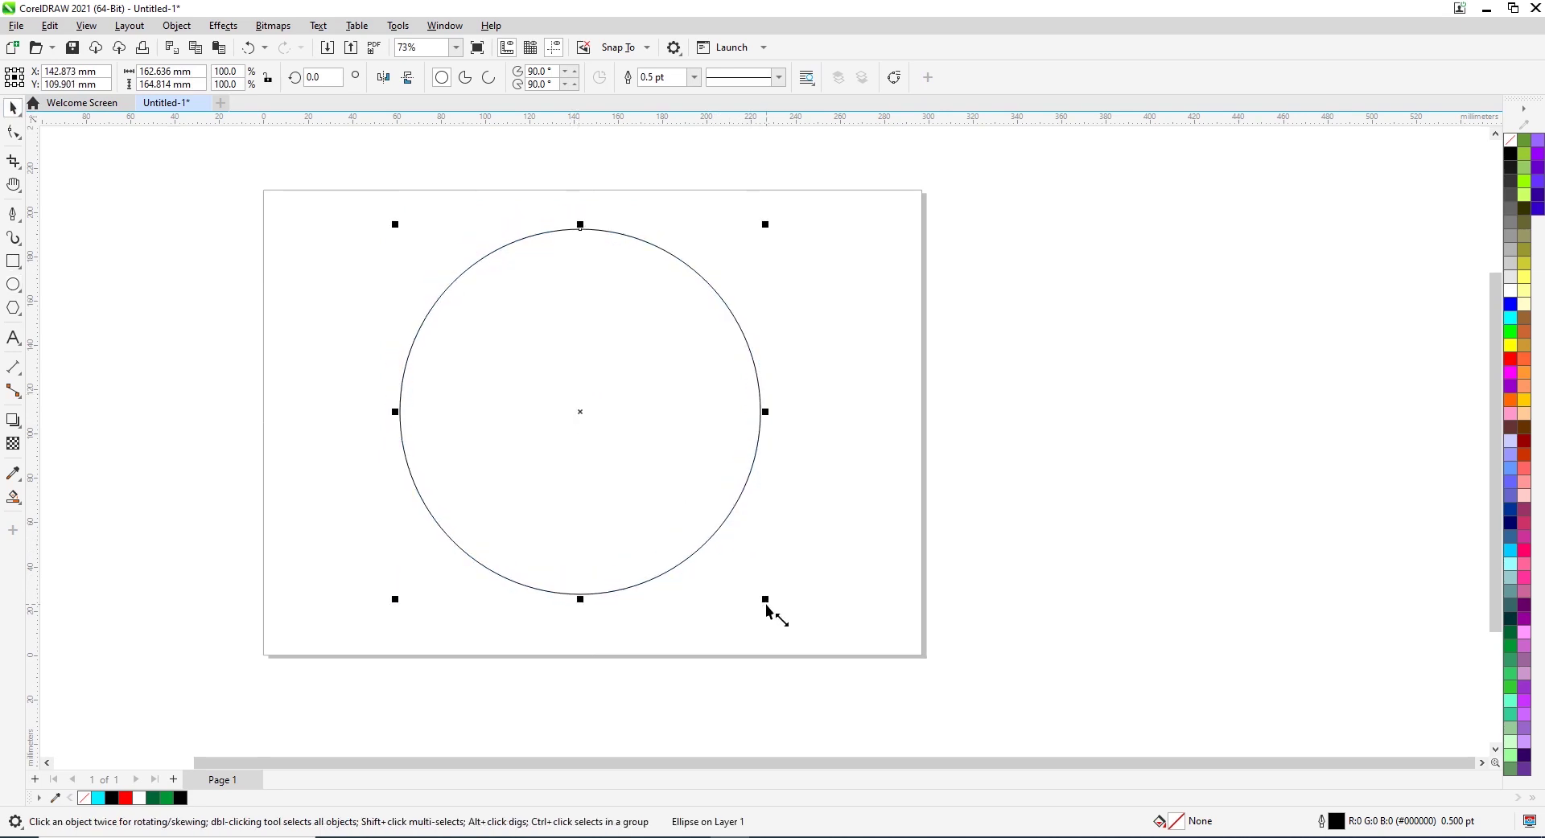
drag(766, 603, 739, 578)
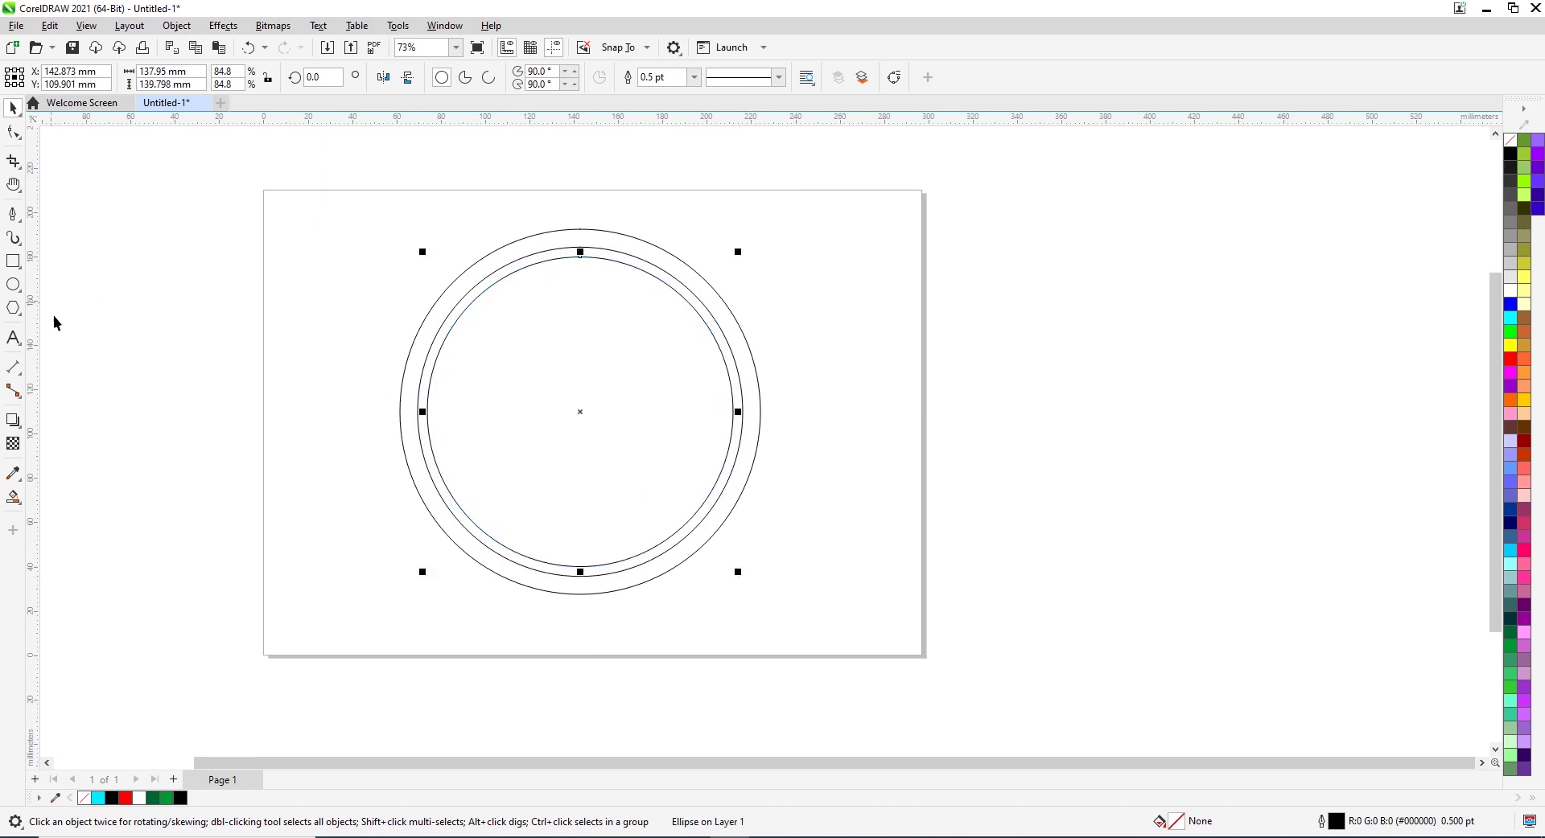
click(87, 251)
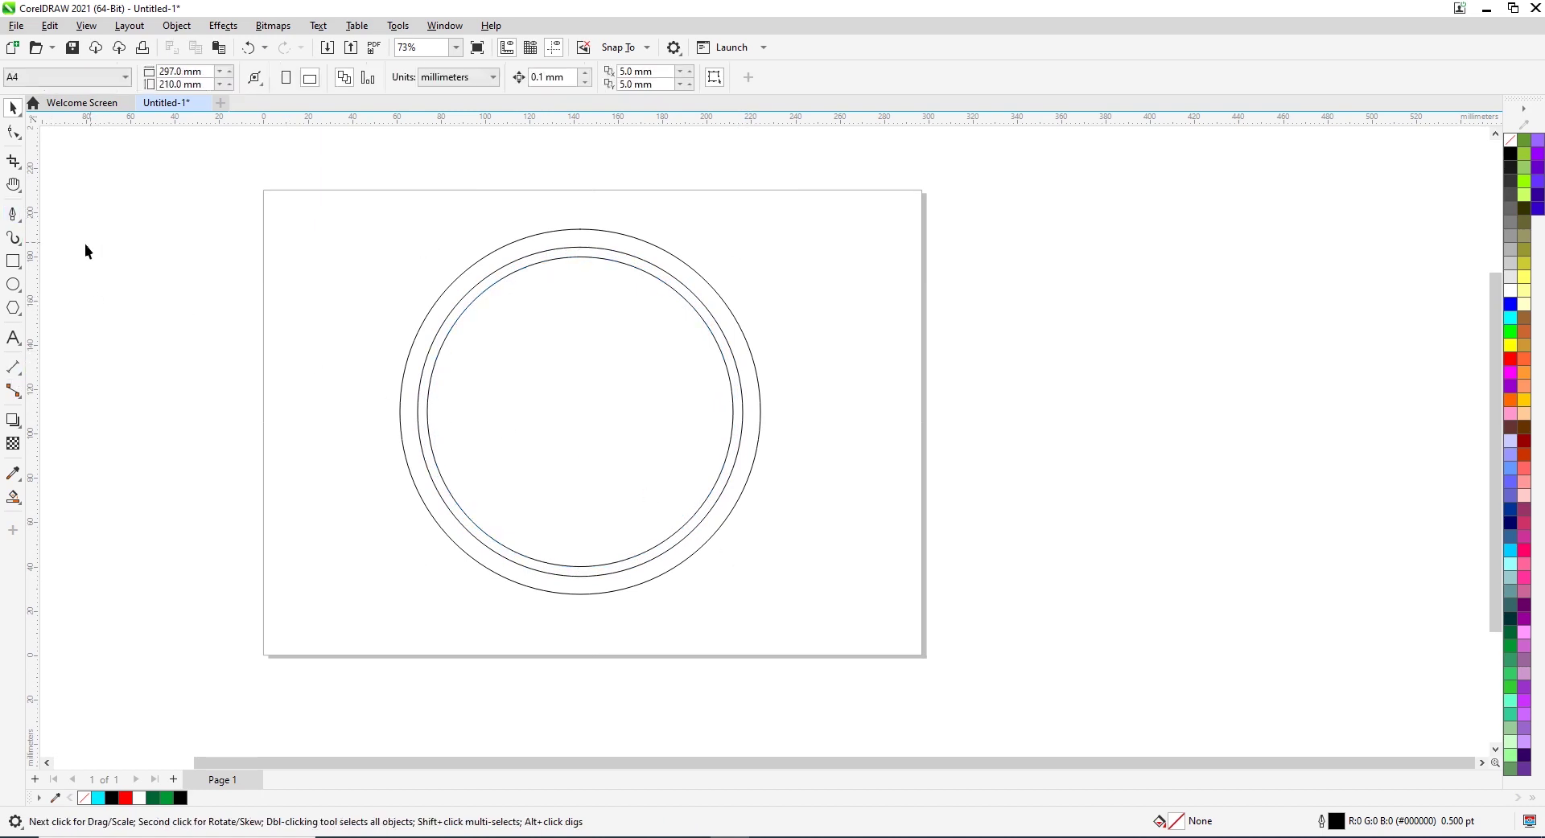
Draw a straight horizontal Bézier line through the circles' centre, extending past the outermost circle on both sides
click(18, 222)
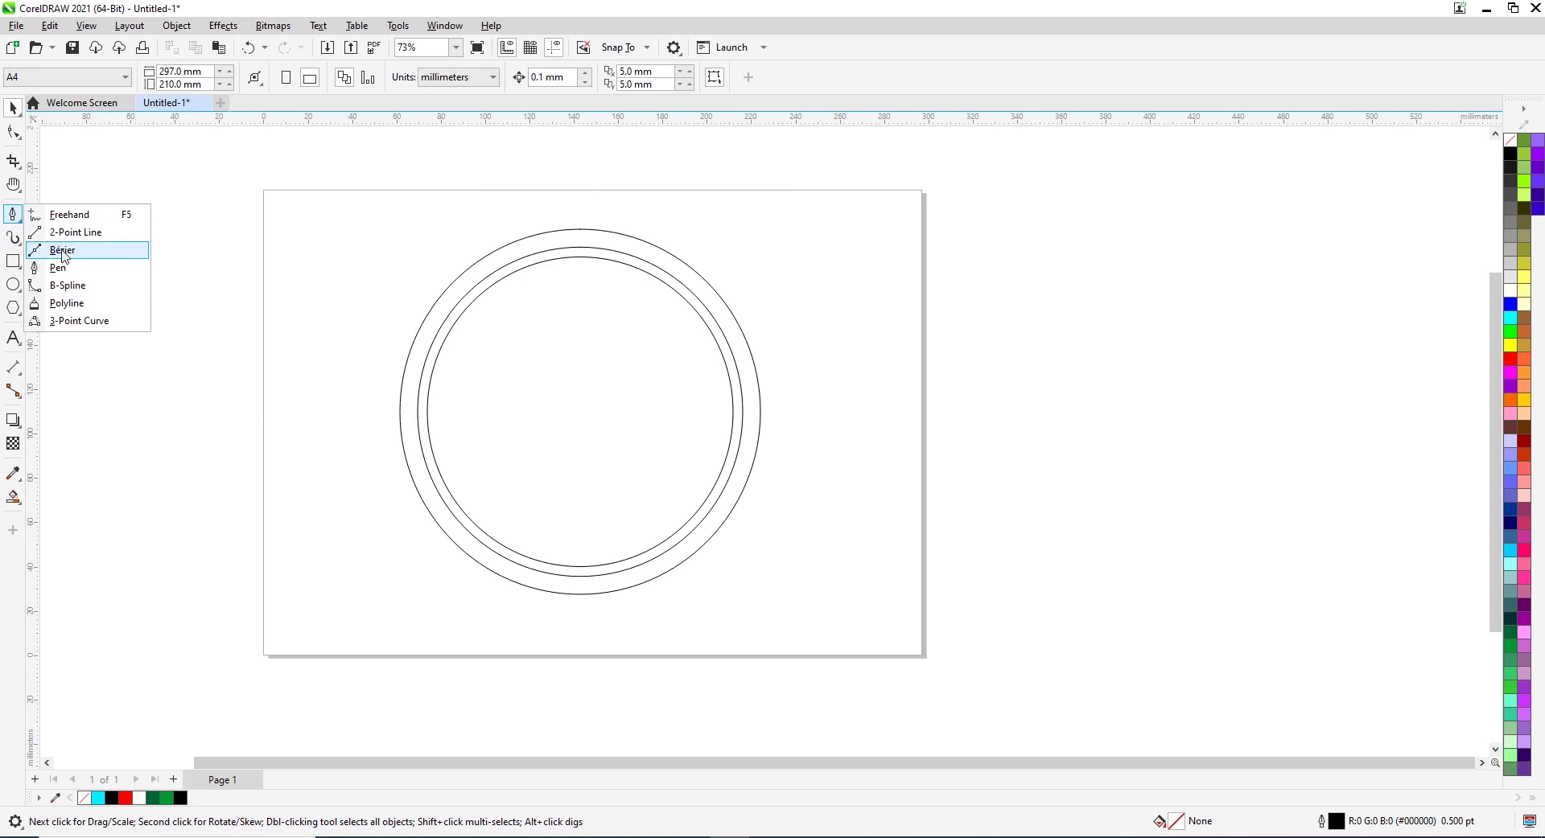
click(63, 251)
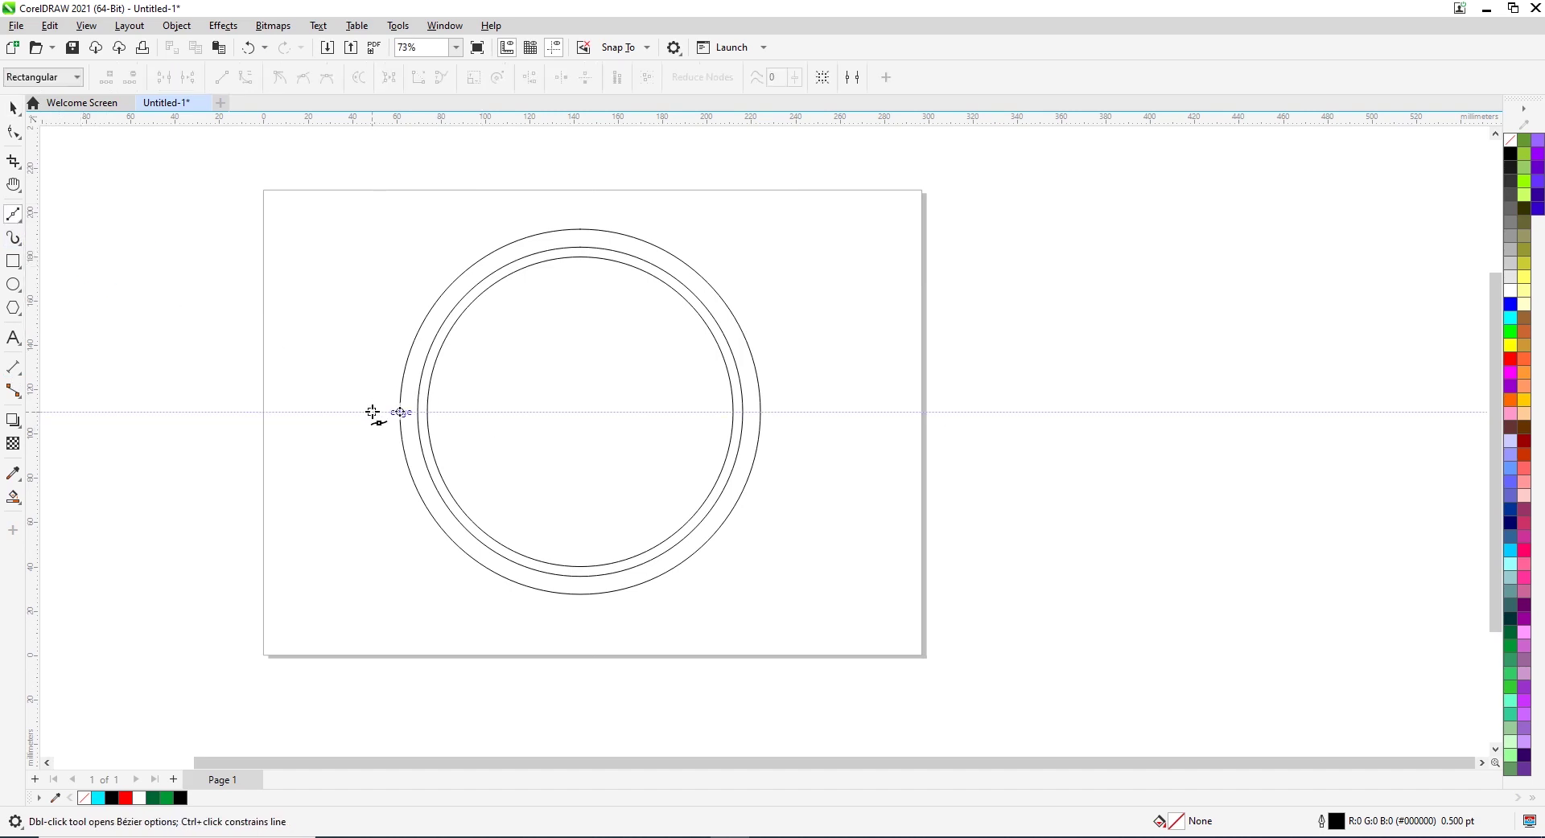
drag(373, 412, 518, 412)
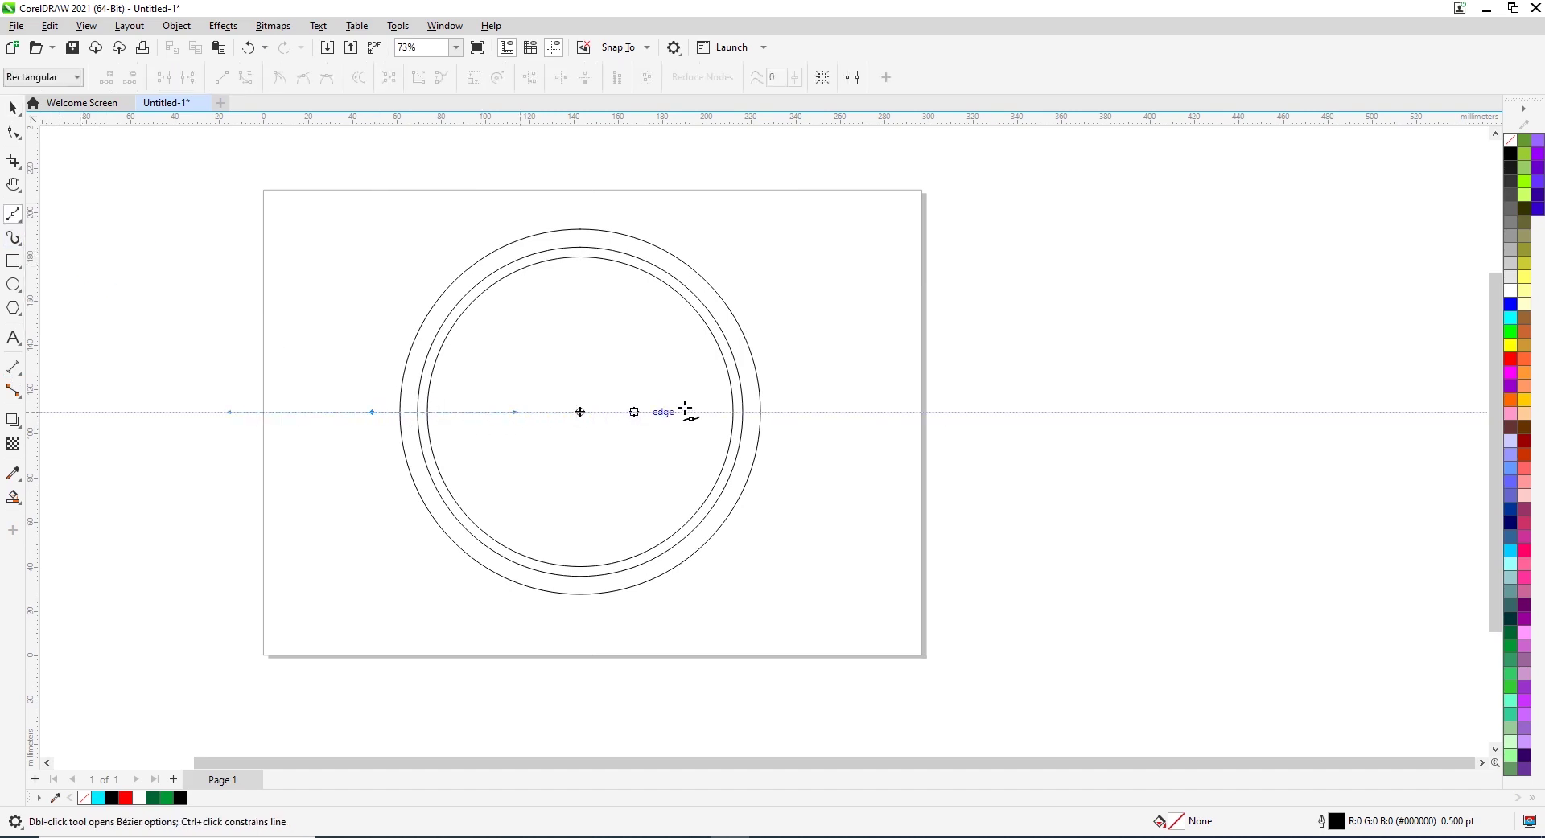
click(792, 411)
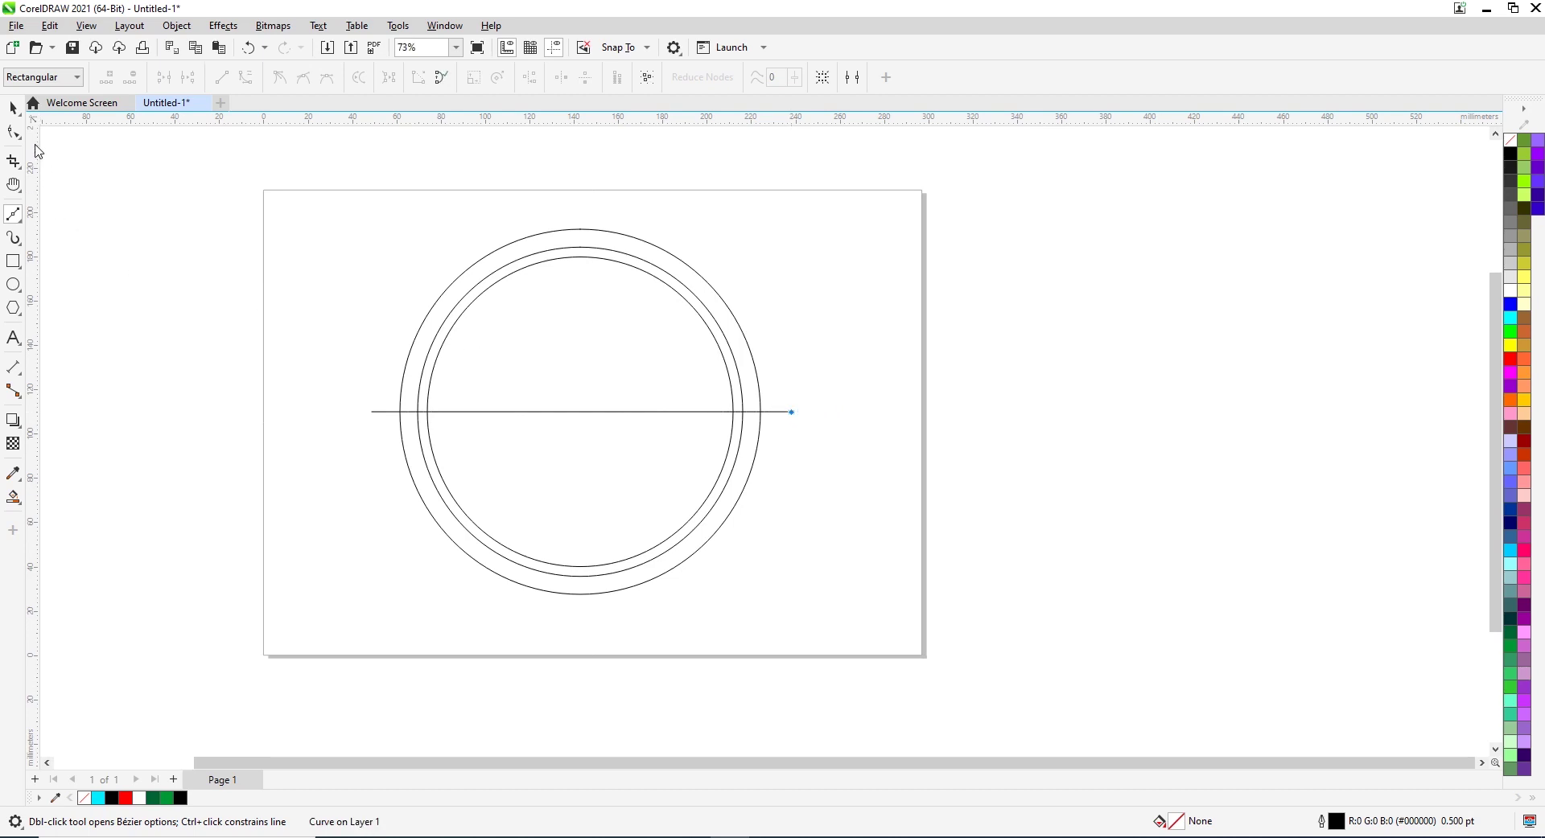
click(12, 107)
click(371, 206)
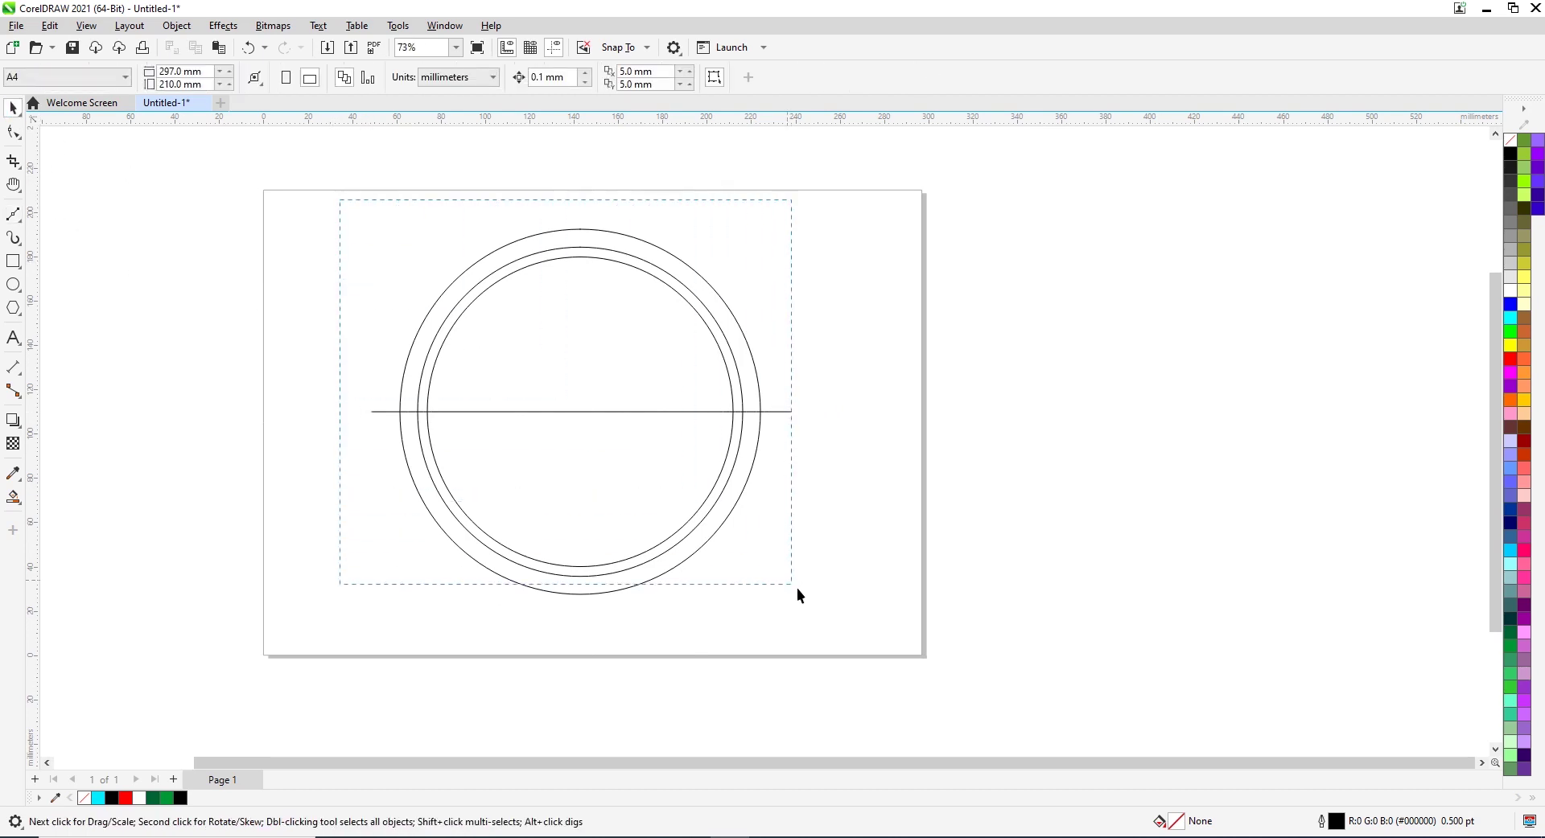
drag(797, 589, 791, 608)
click(137, 408)
Use Smart Fill on the lower half of the outer ring and colour the new shape green (#009933)
click(13, 498)
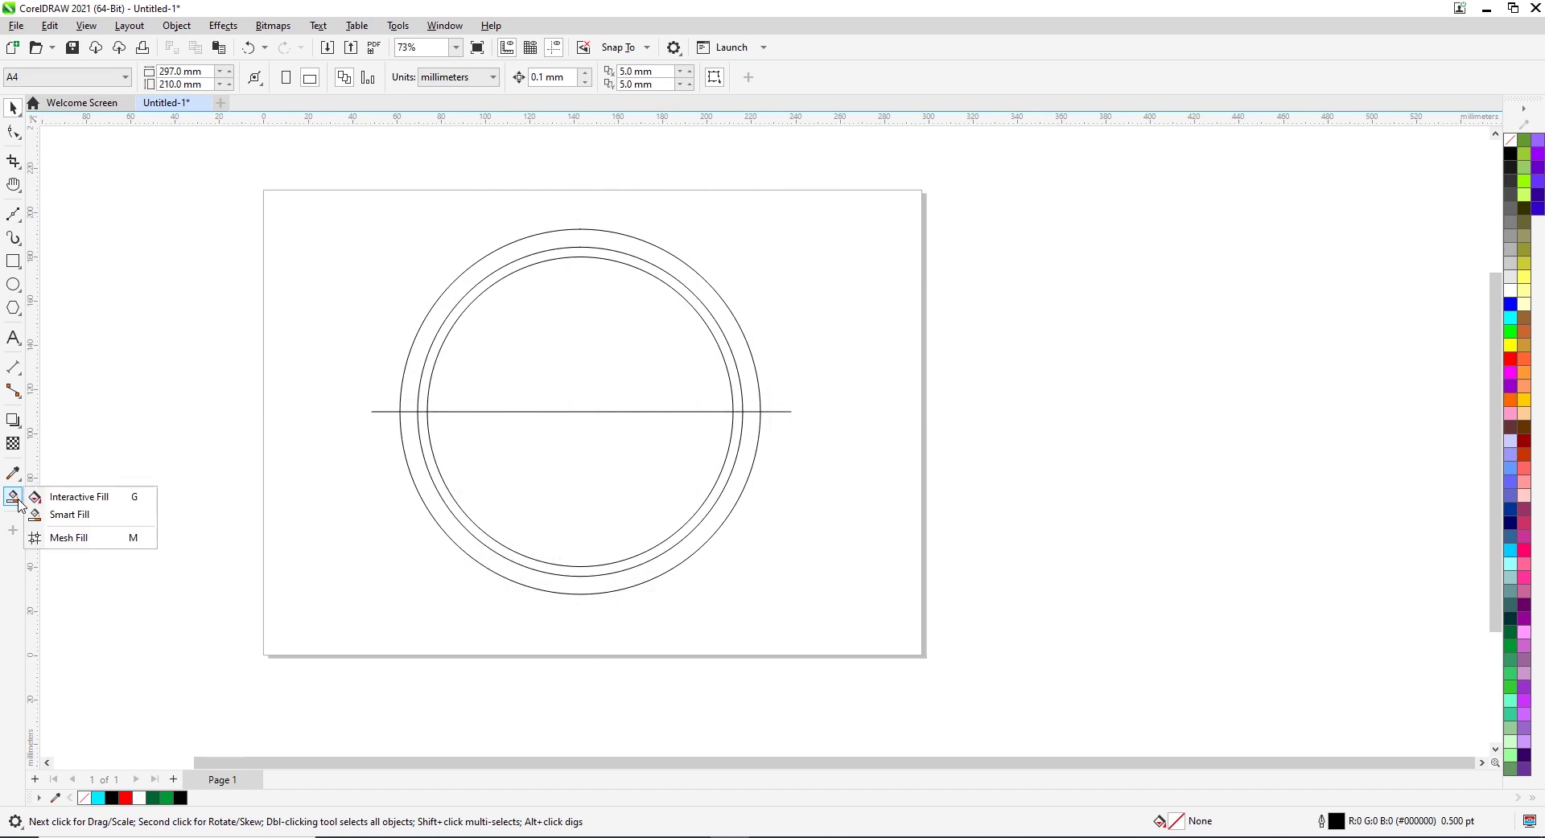
click(80, 516)
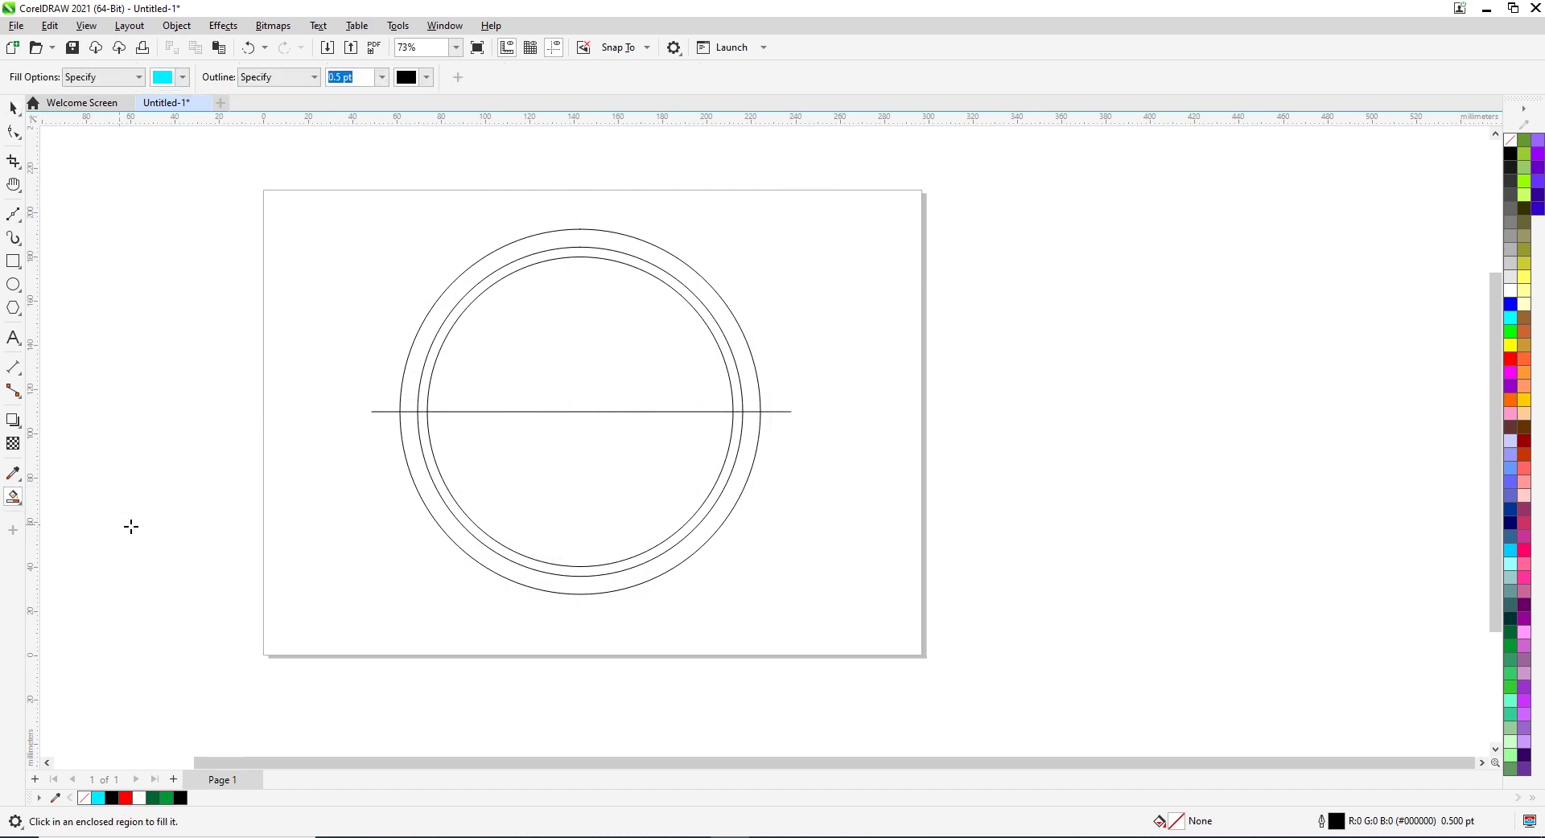
click(489, 557)
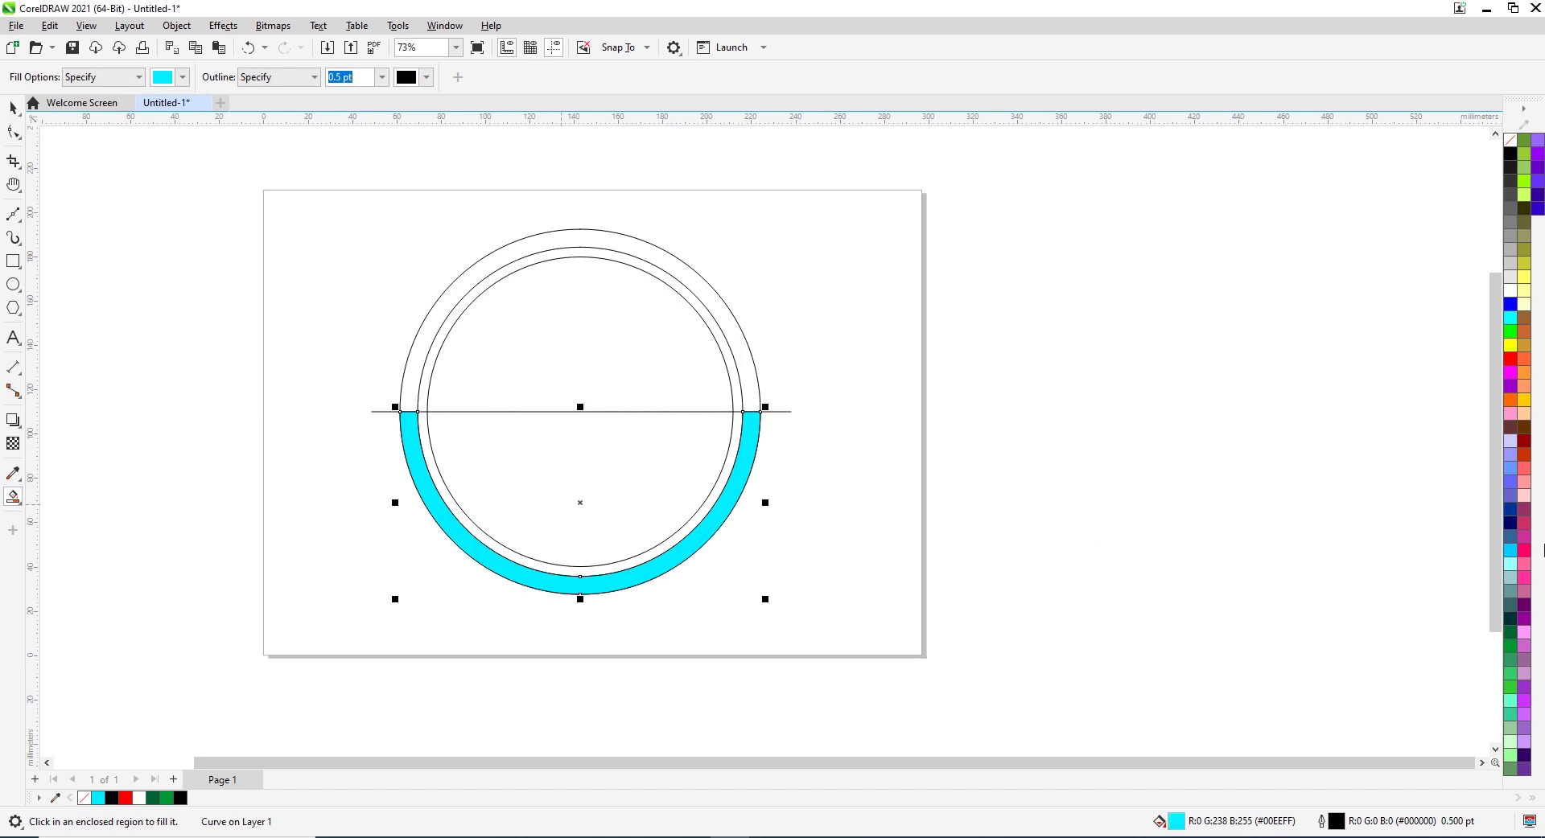
click(1512, 661)
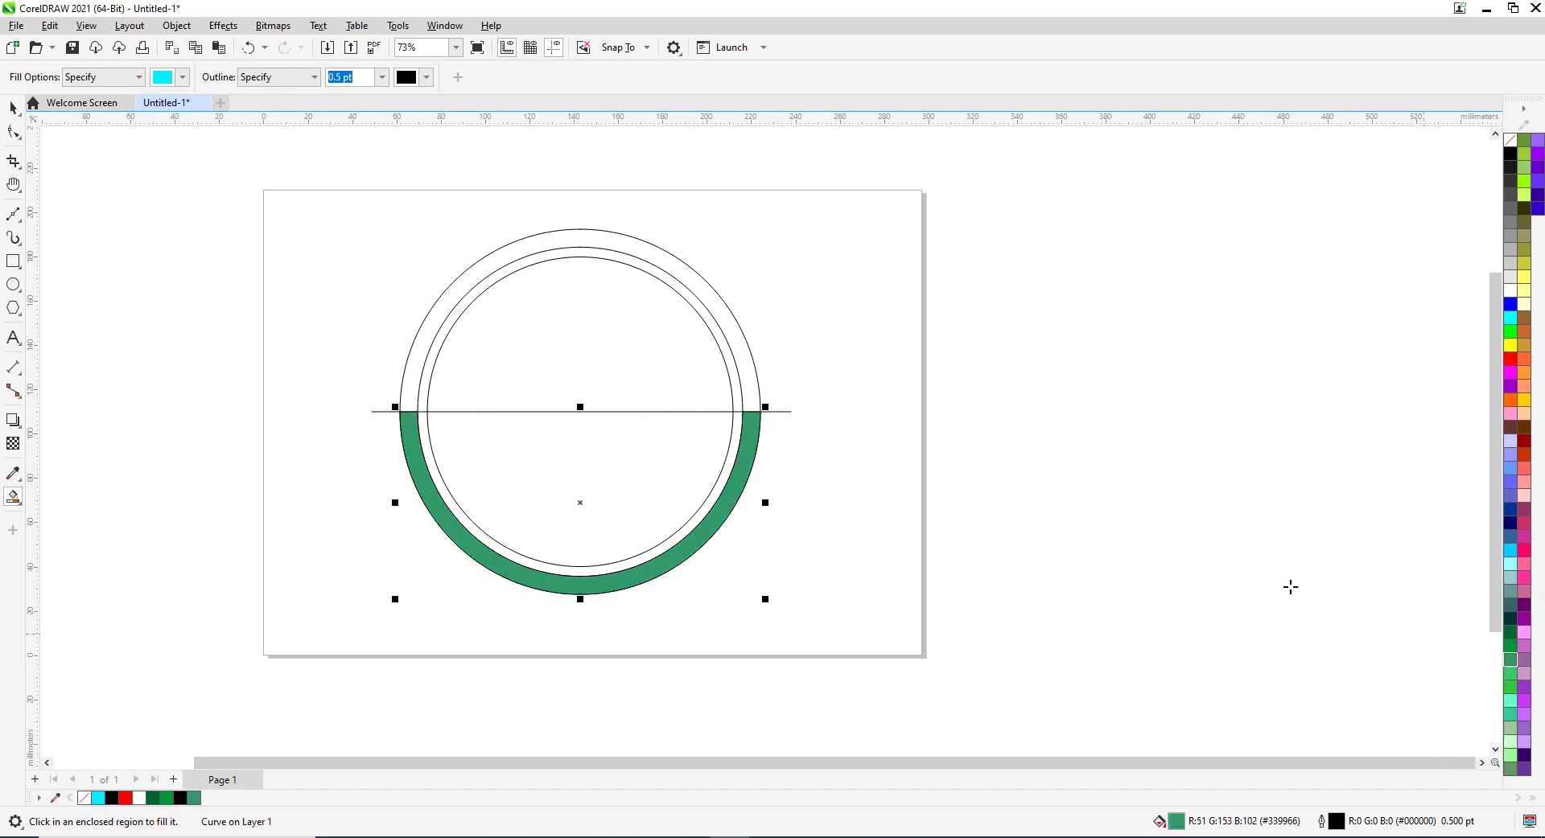
click(1511, 647)
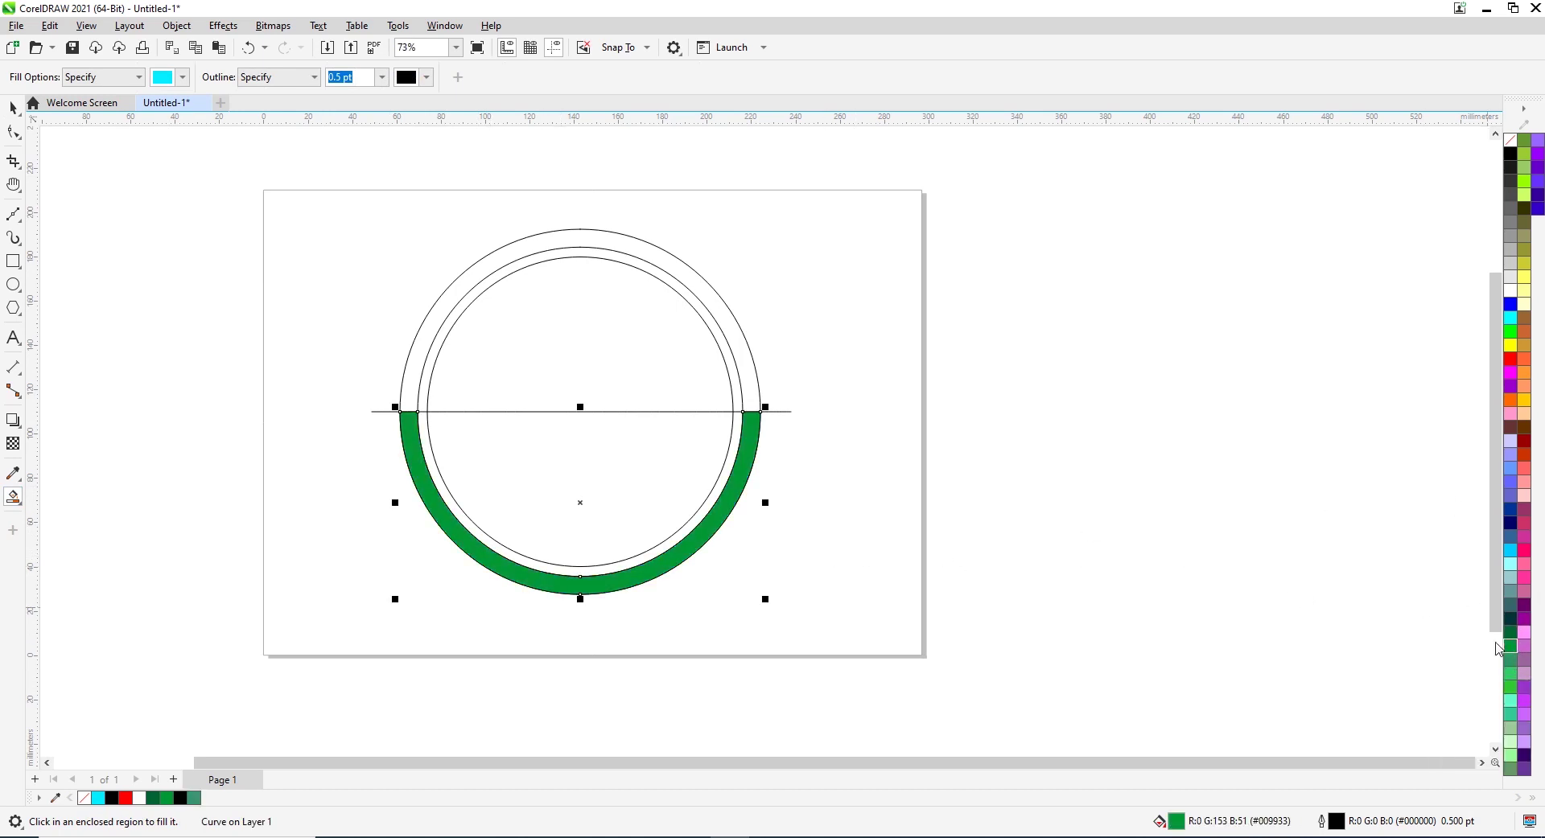
Use Smart Fill to make the lower half of the inner ring white and the lower half of the innermost circle red (#FF0000)
click(688, 533)
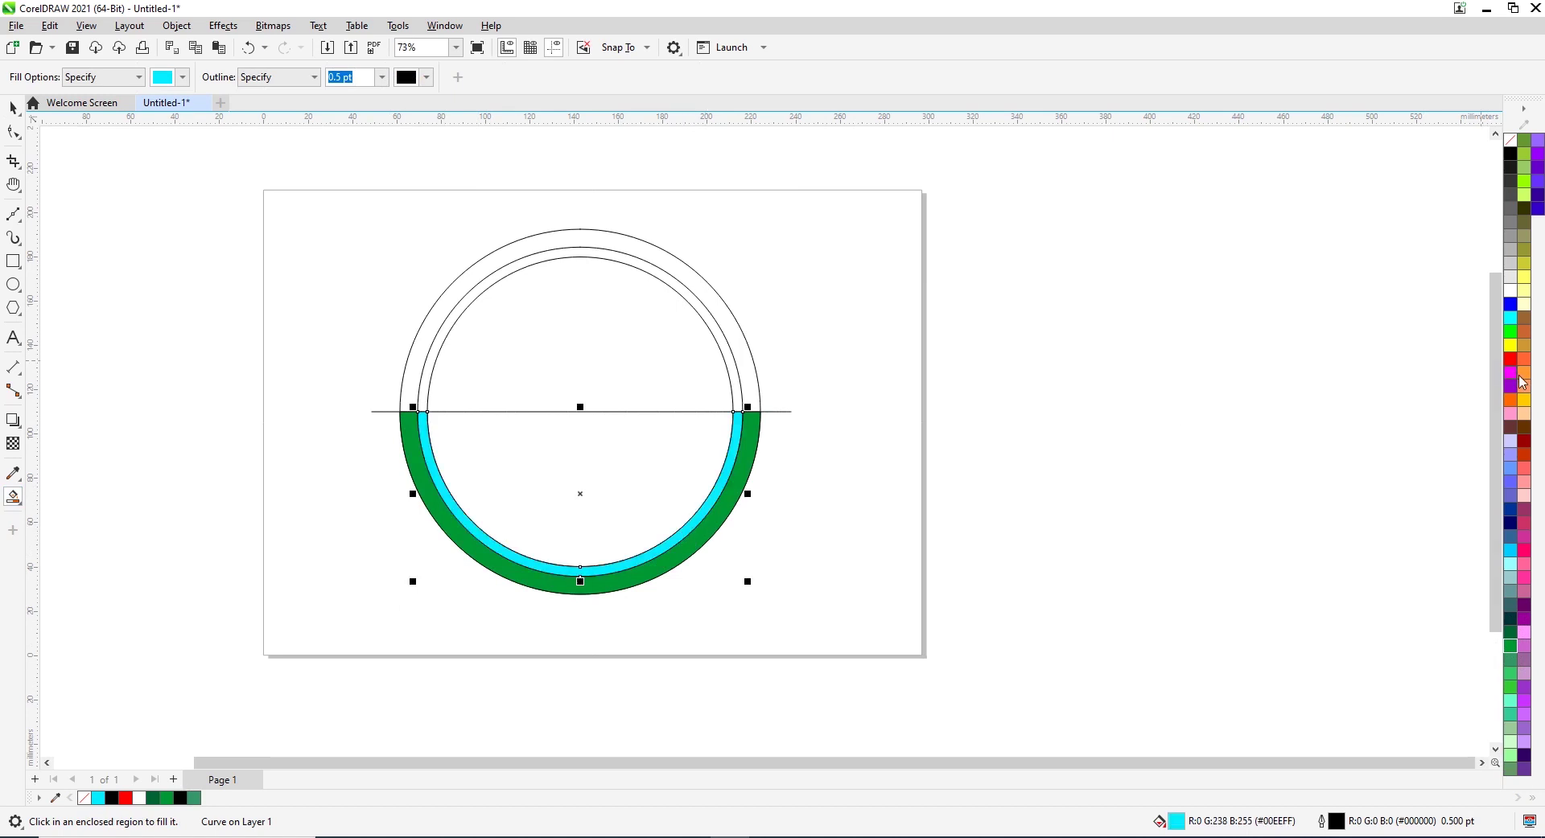
click(1511, 291)
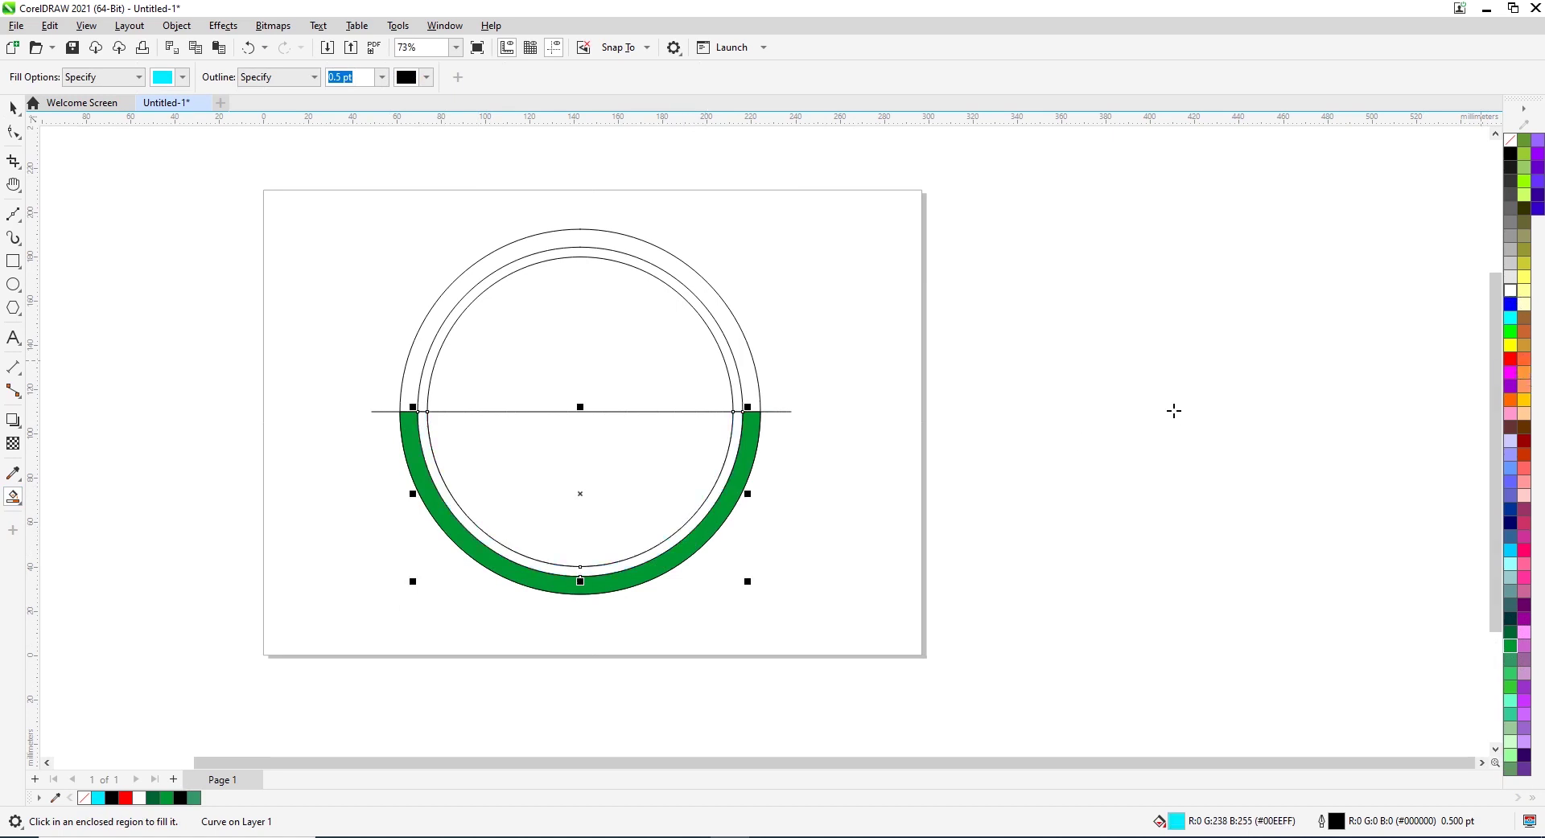
click(631, 491)
click(1512, 360)
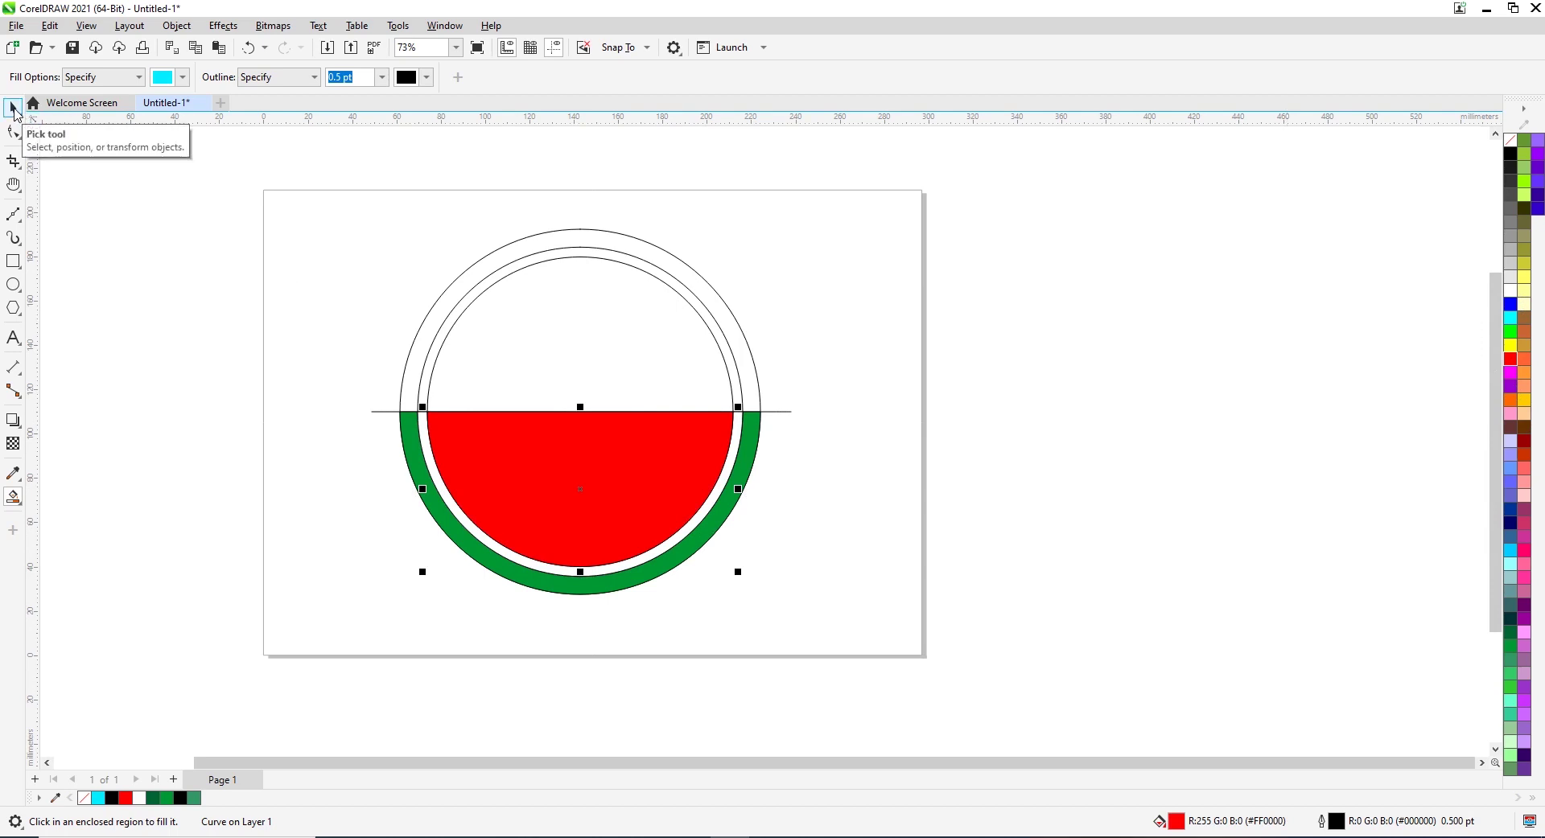
Select the green, white and red filled shapes together and move them off the construction circles, beyond the page's right edge
click(13, 108)
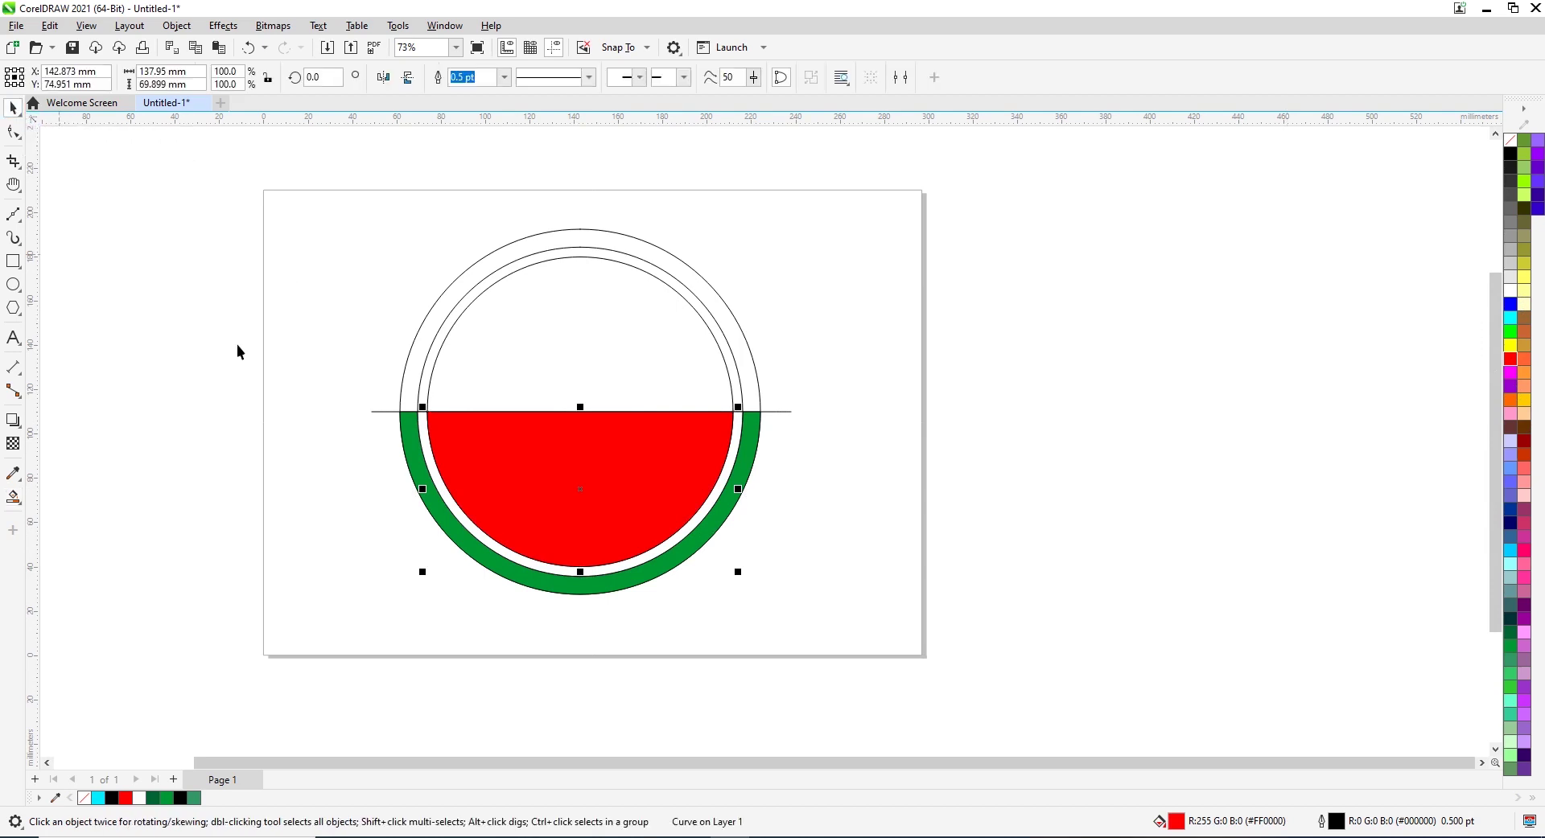
key(Escape)
click(642, 483)
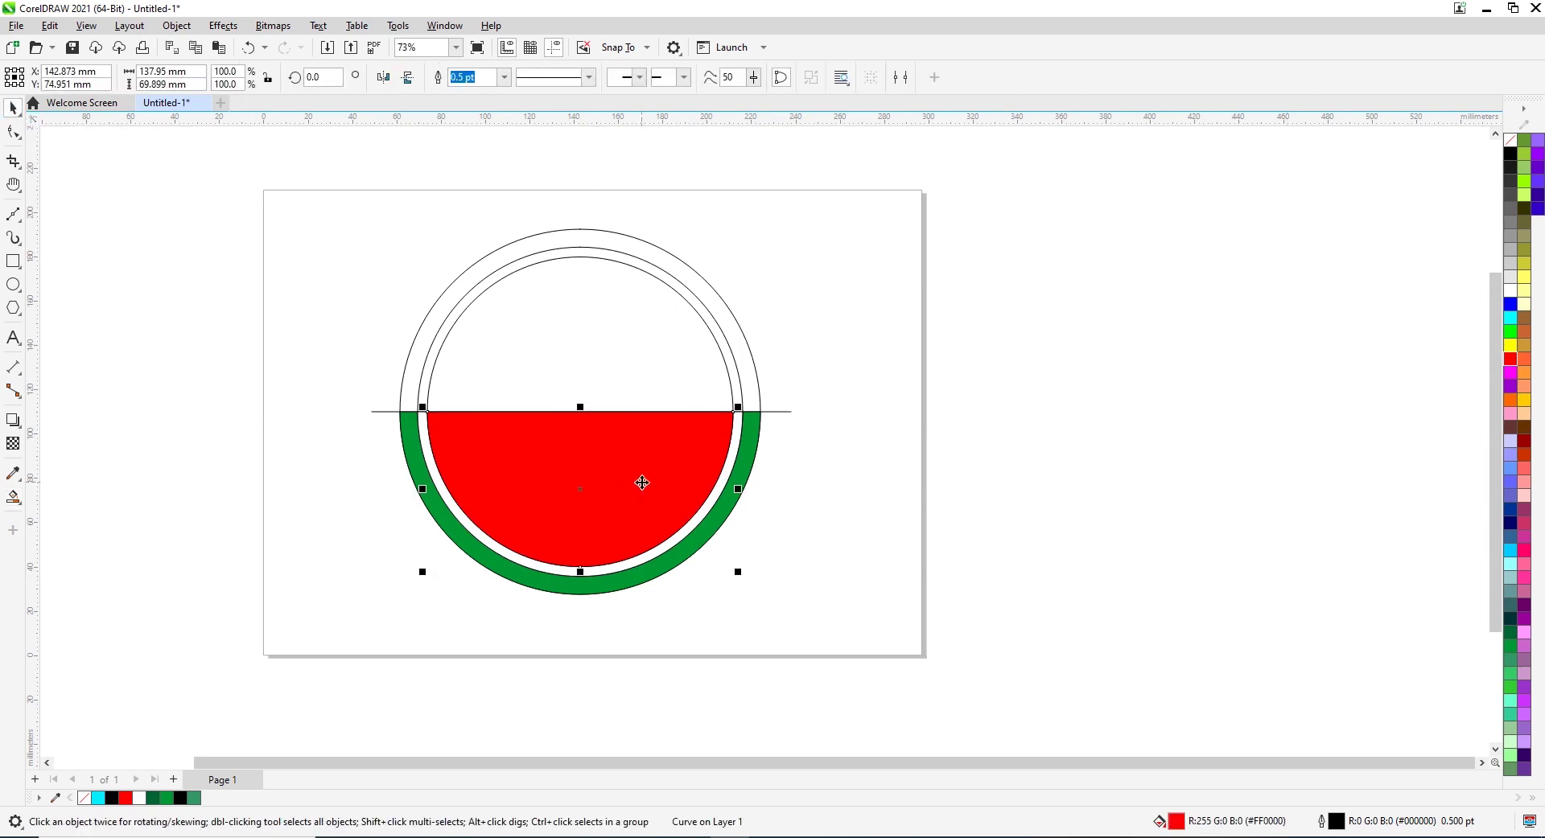
key(Escape)
click(701, 527)
shift+click(699, 518)
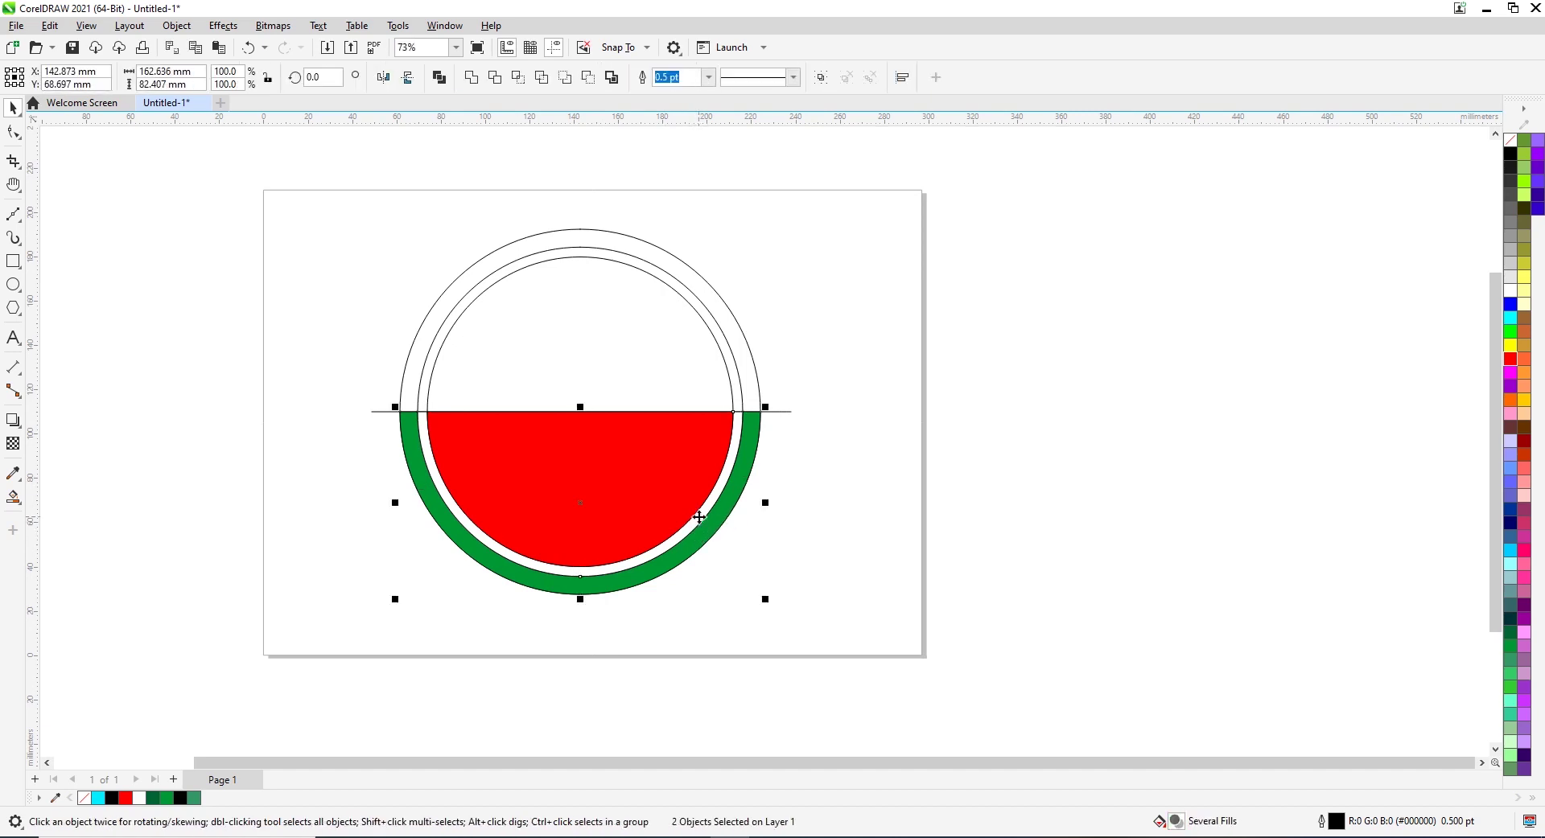
drag(674, 486, 1151, 457)
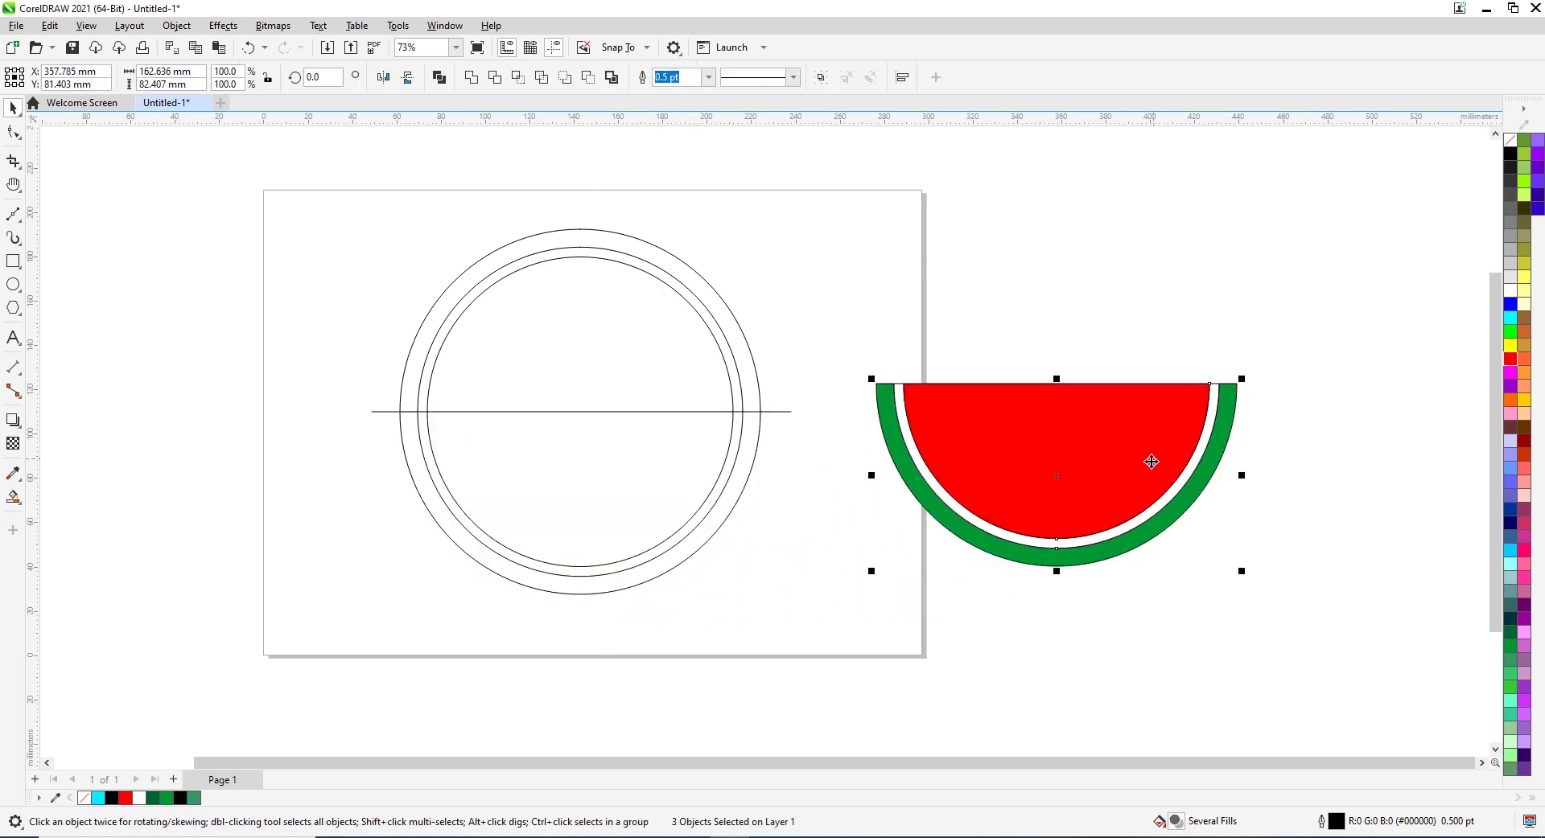
Delete the three construction circles and the horizontal line
drag(361, 214, 741, 521)
drag(838, 590, 838, 591)
key(Delete)
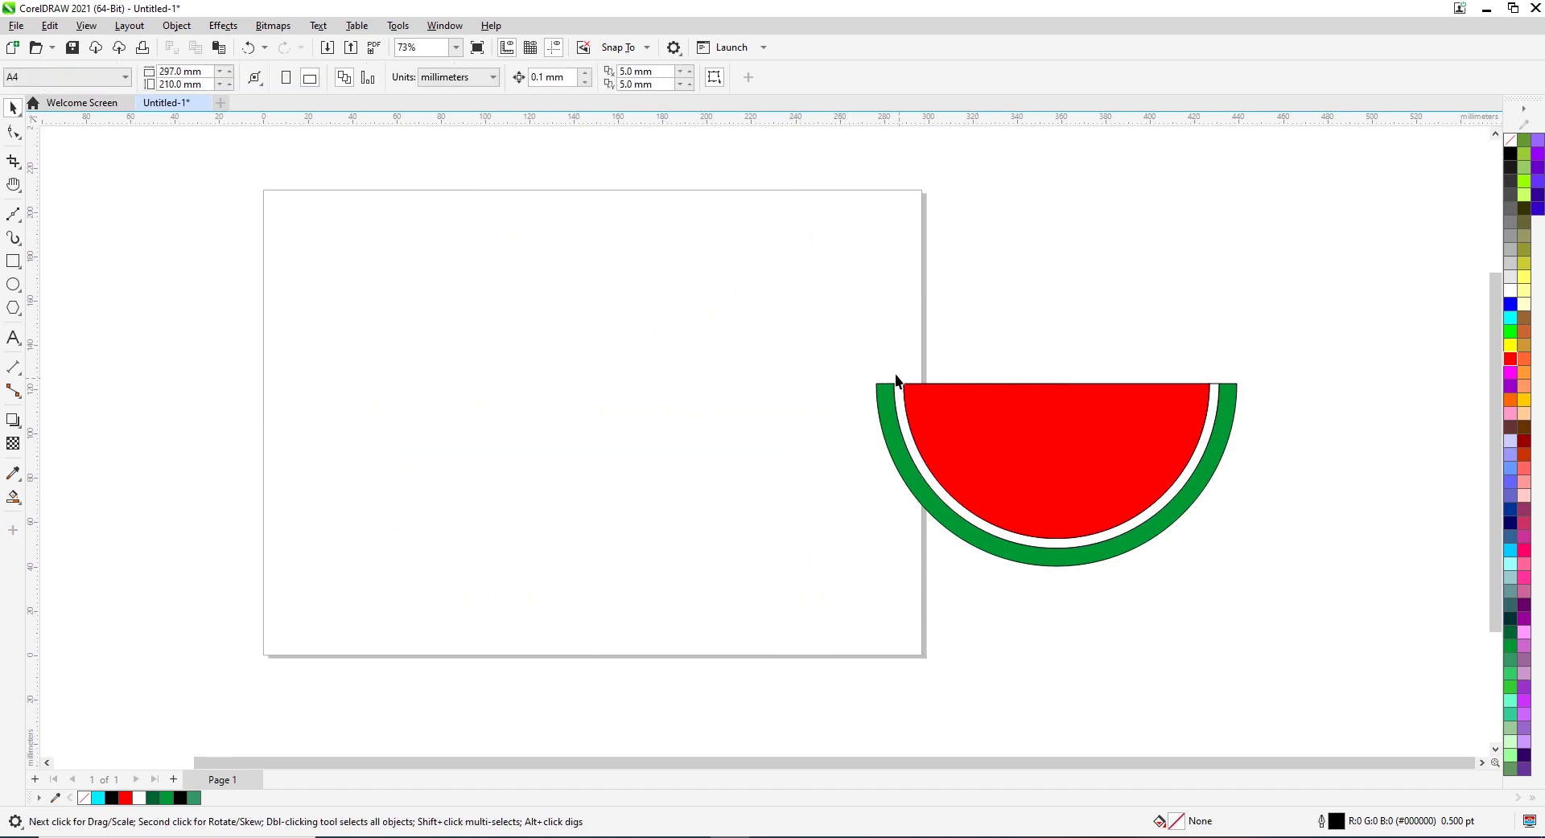
Move the three-part melon slice back onto the middle of the page and remove its outlines
drag(1330, 641, 1329, 641)
drag(1159, 455, 679, 439)
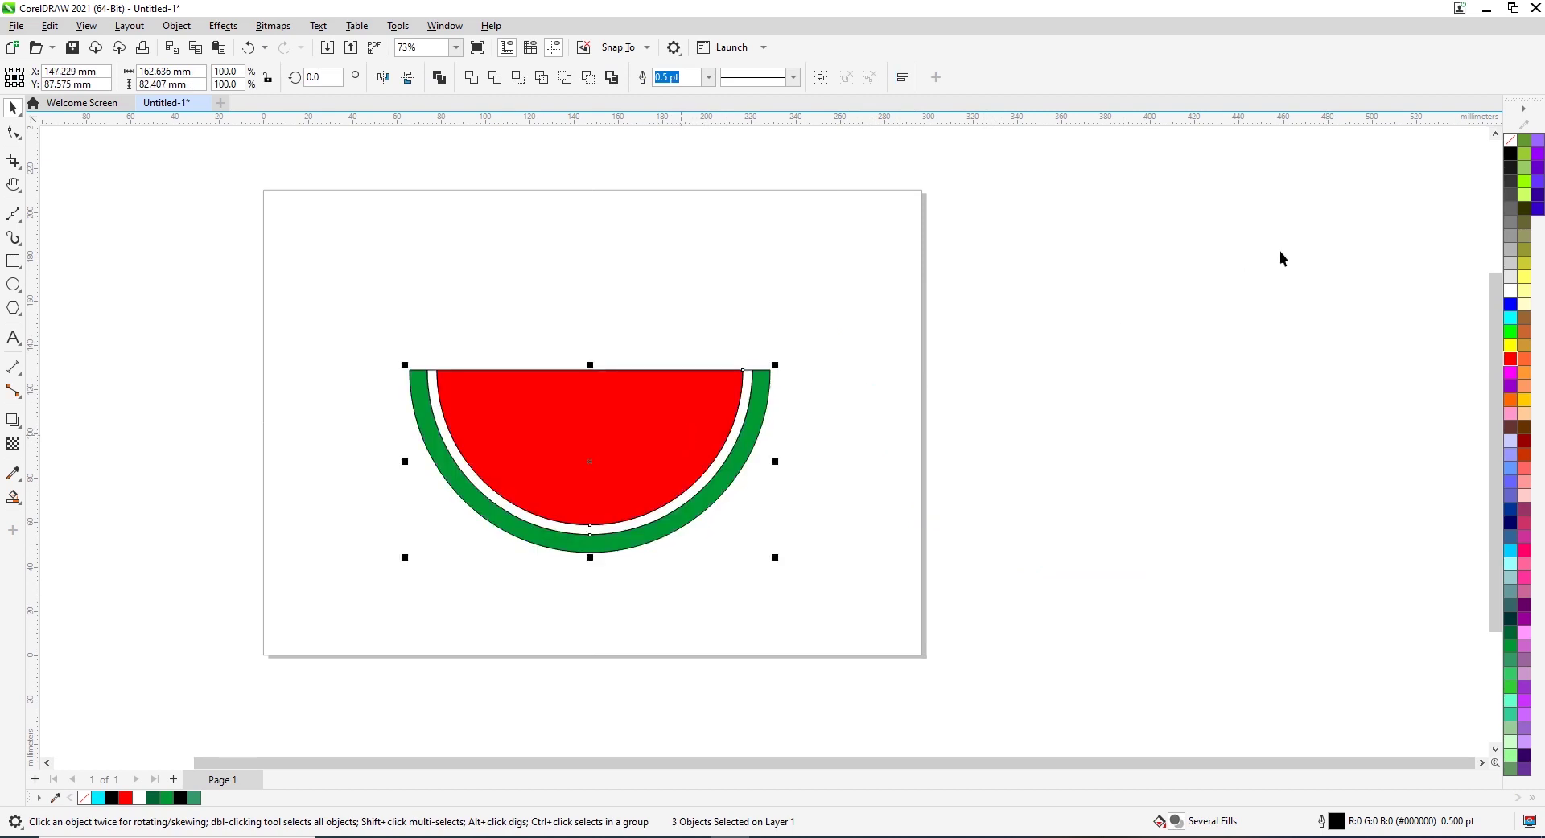
right_click(1510, 145)
click(1484, 160)
click(705, 236)
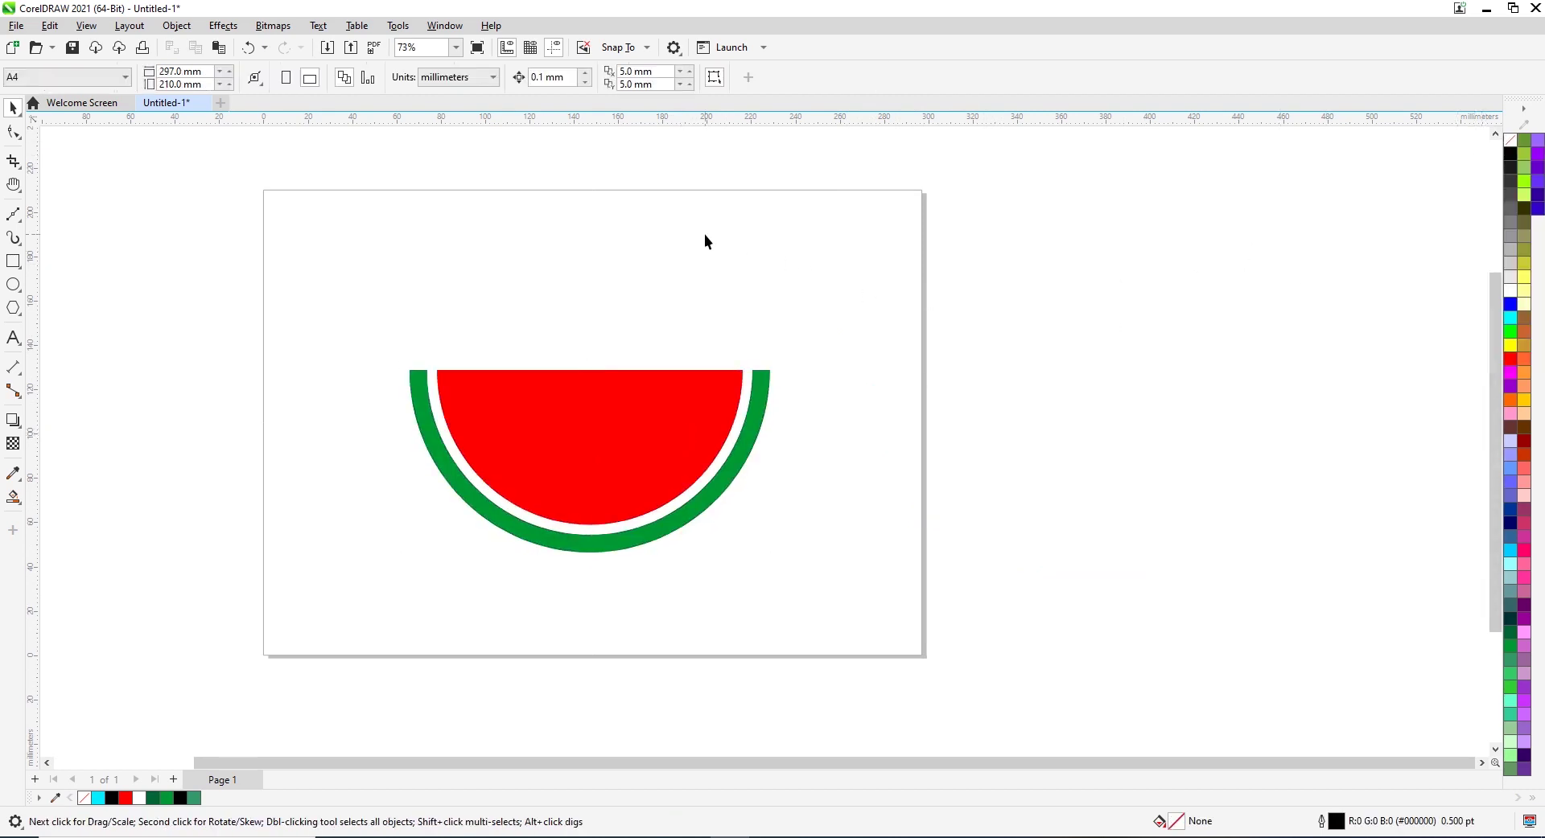
Draw a closed Bézier triangle about 26 by 32 mm over the red half-disc's lower right edge, its tip pointing down across the rind
click(21, 218)
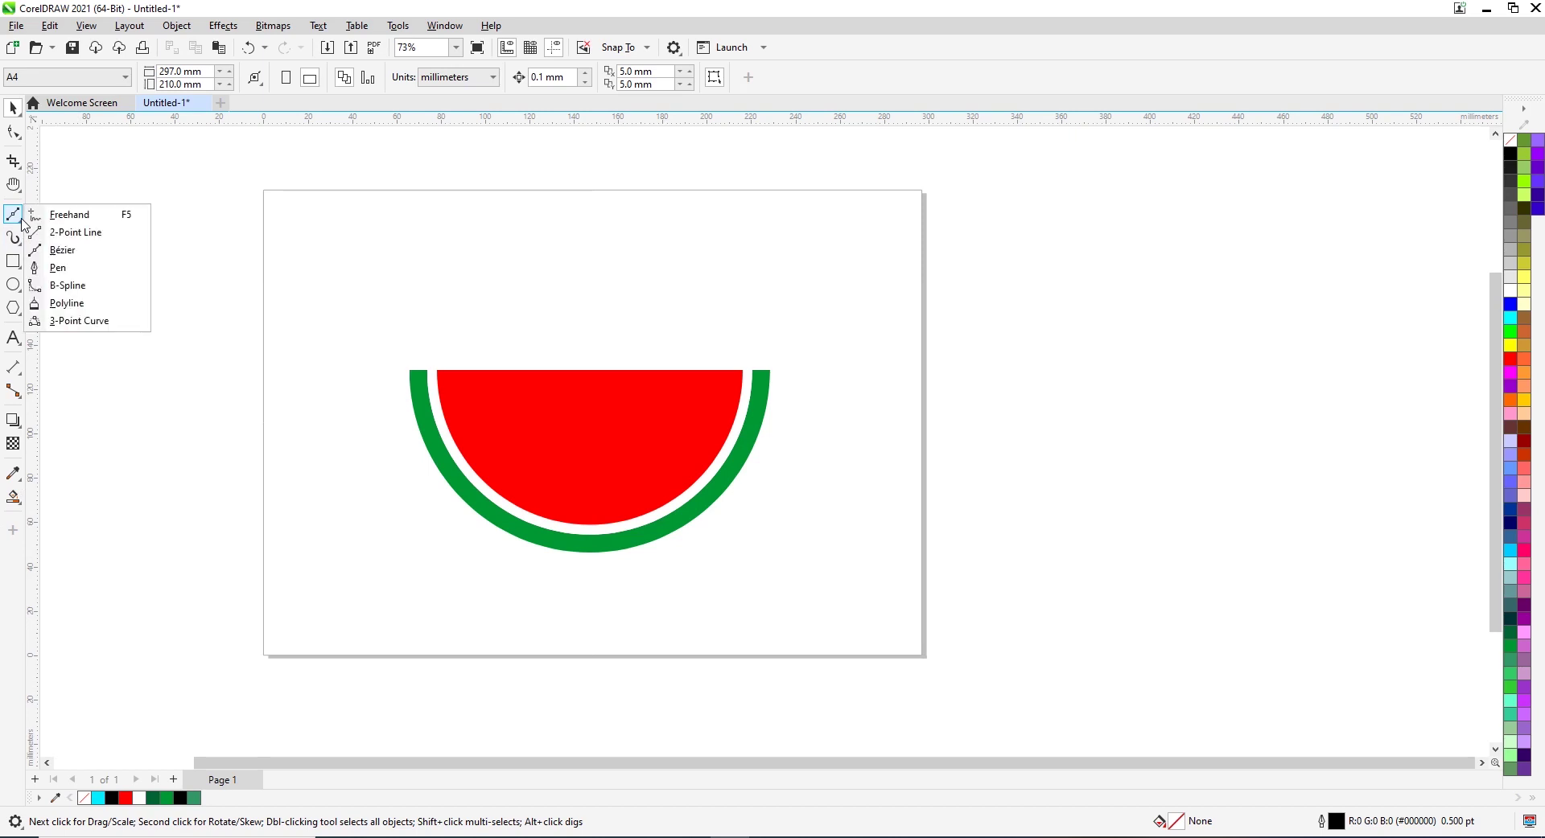
click(64, 253)
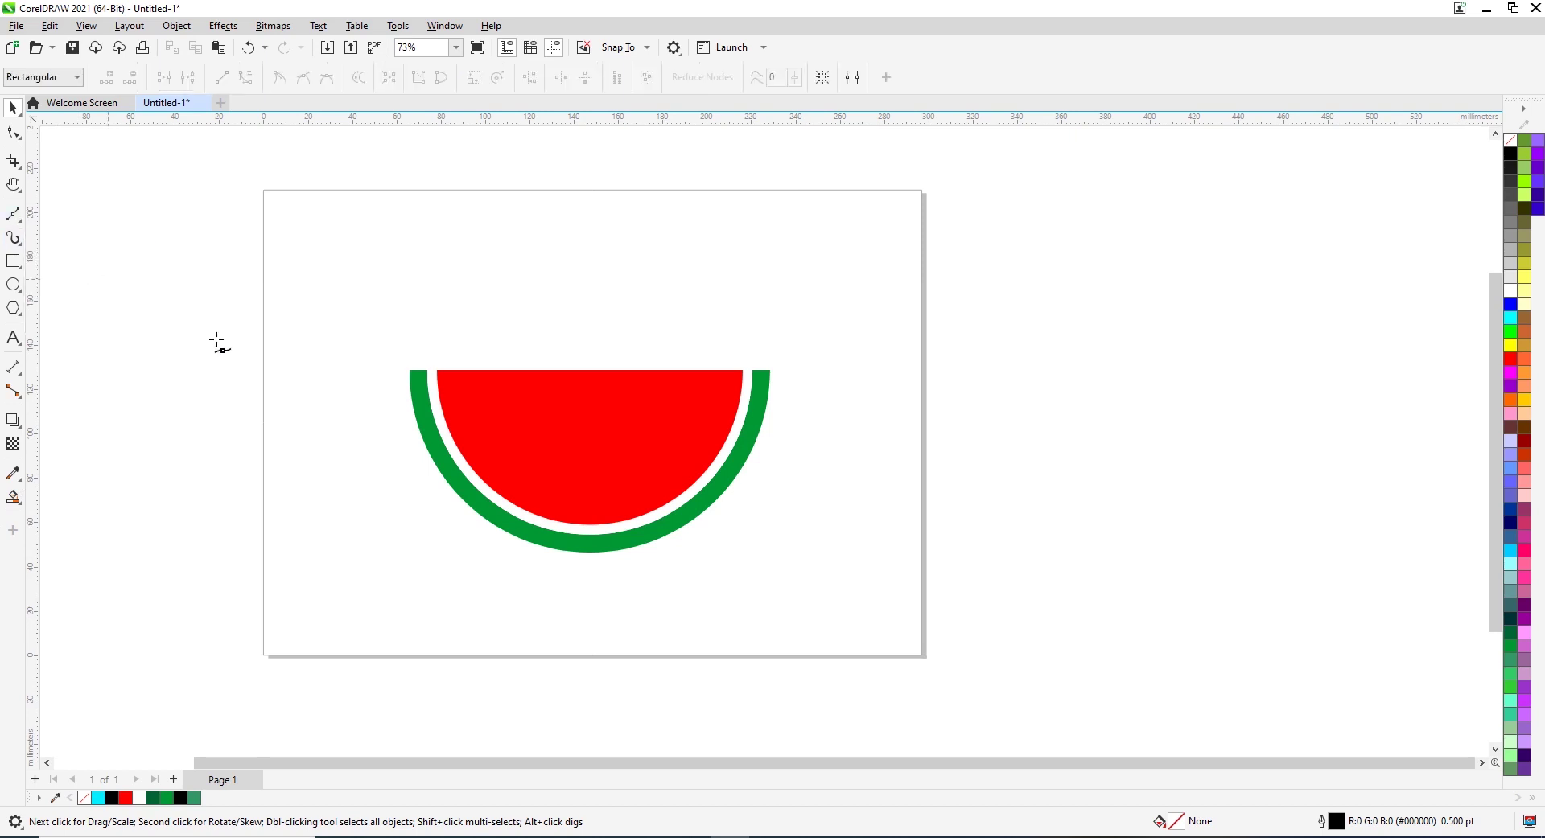
click(633, 501)
click(691, 549)
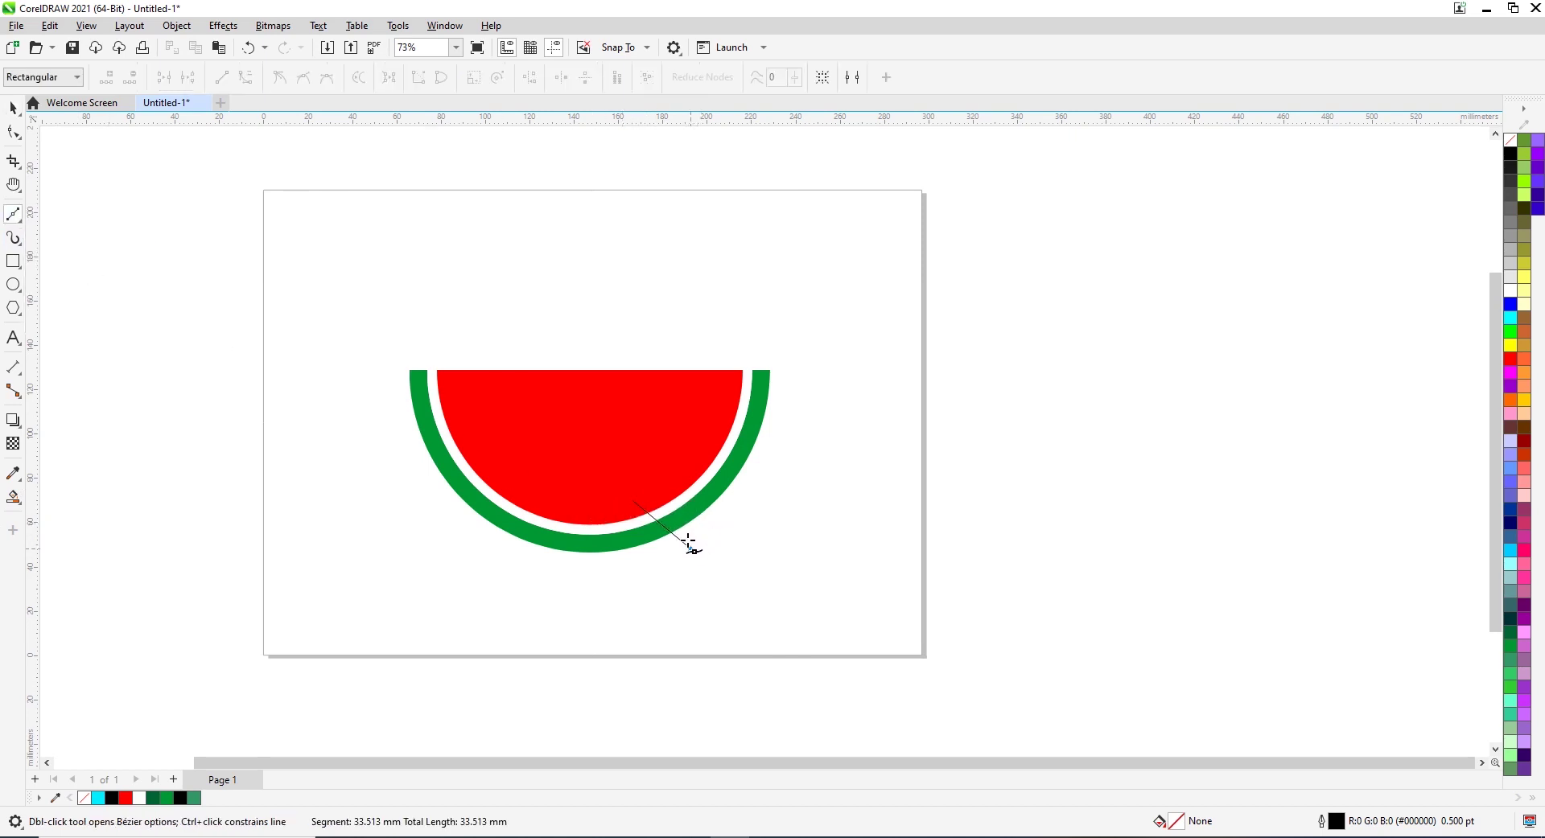
click(674, 478)
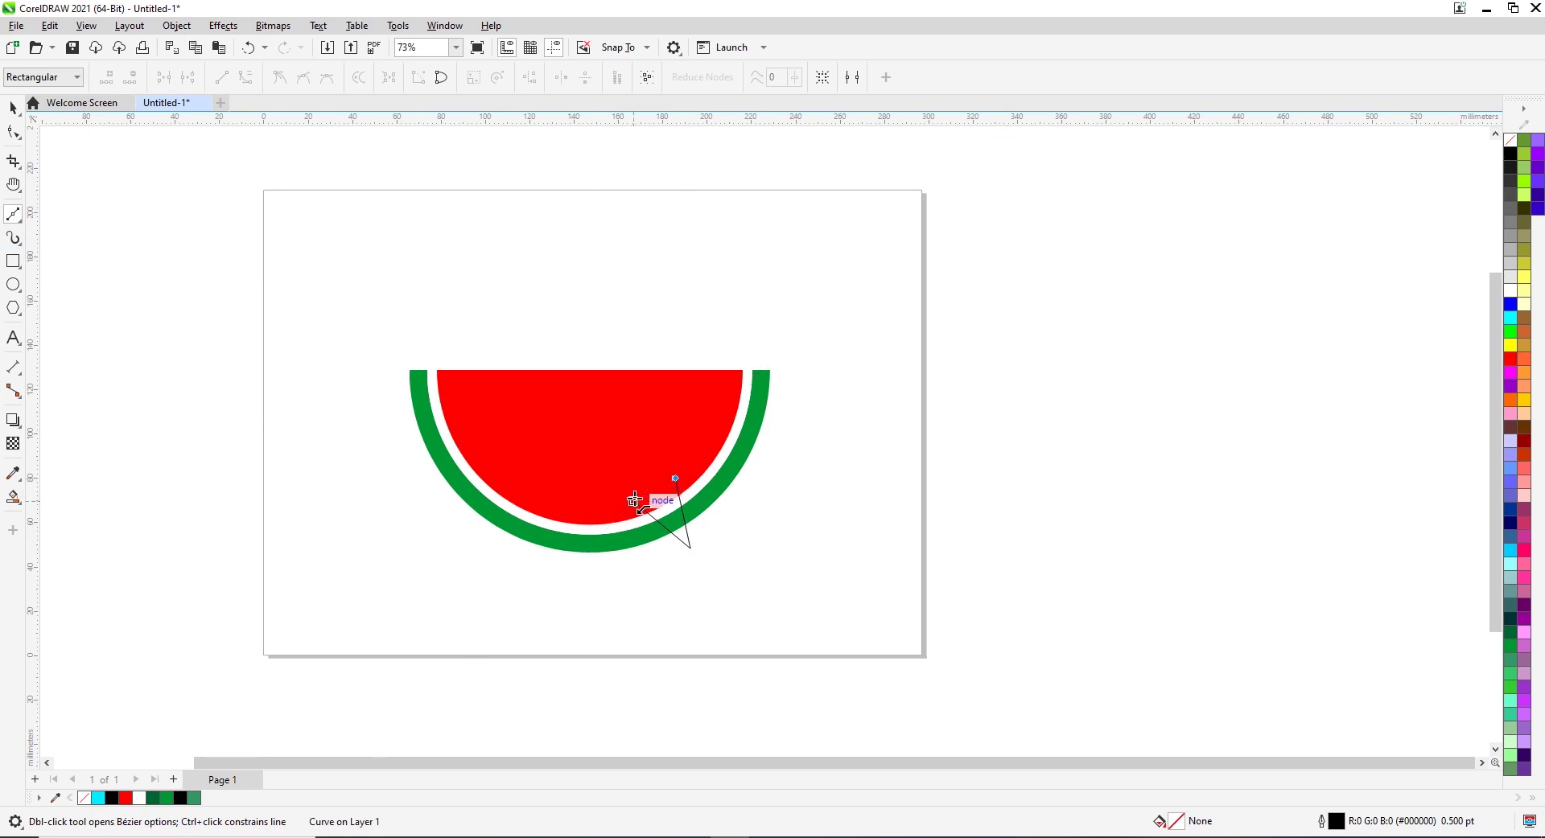
click(634, 501)
click(12, 107)
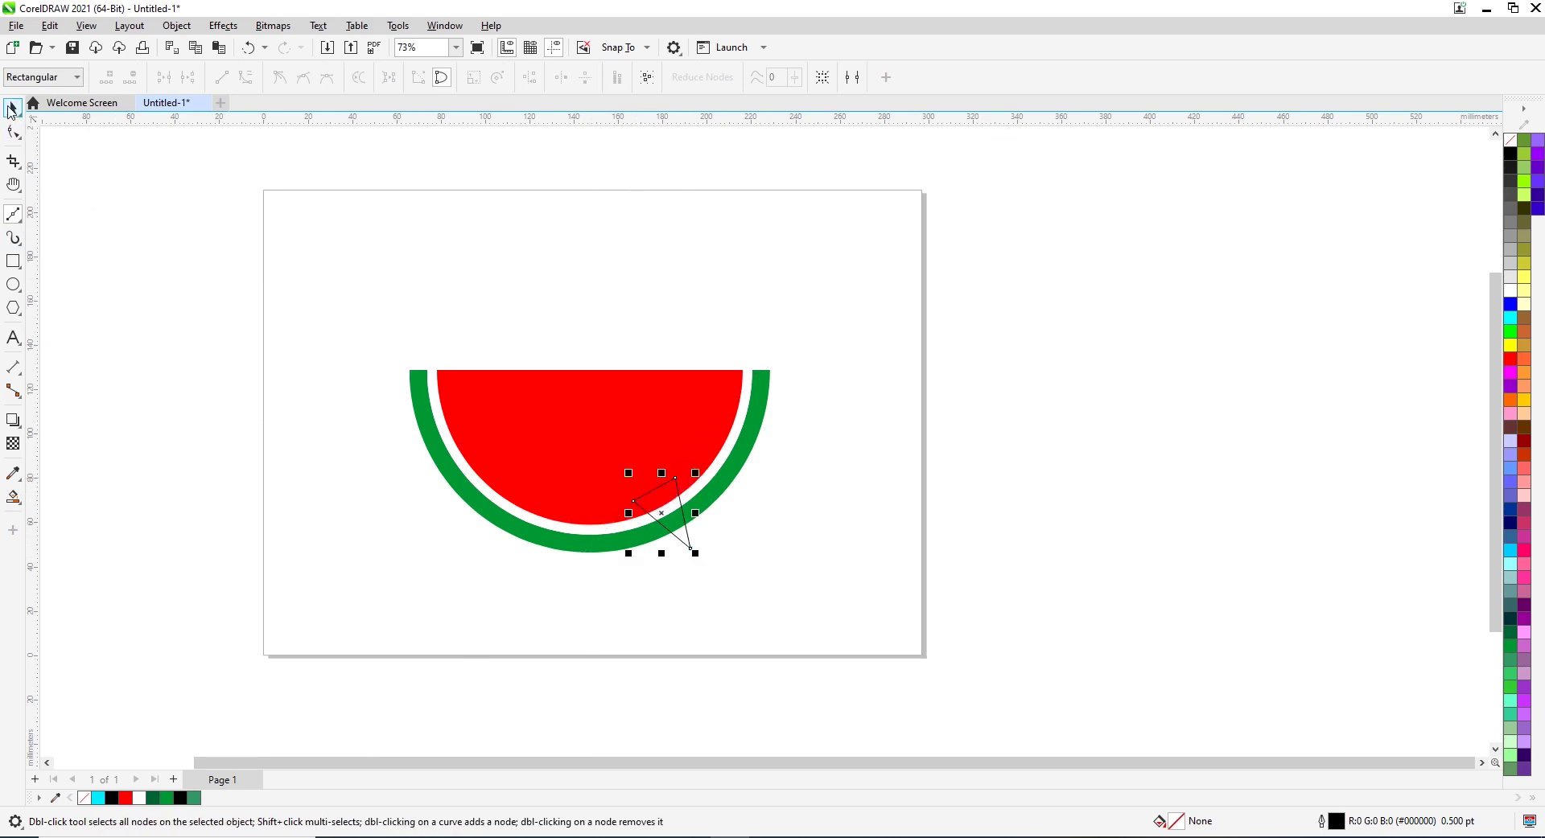
Fill the triangle with red and weld it to the red half-disc
click(1511, 359)
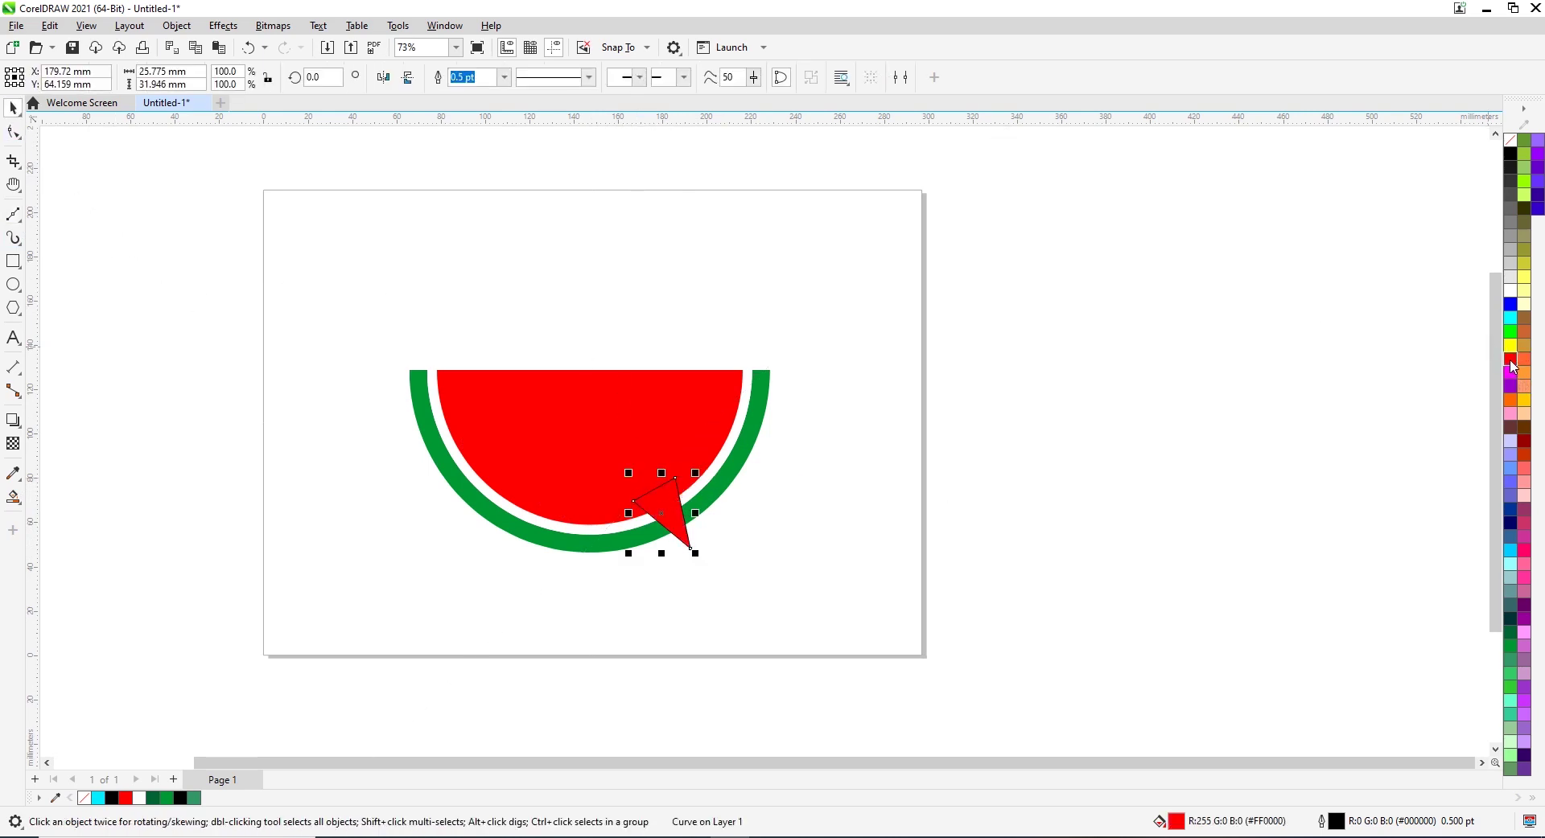
shift+click(692, 425)
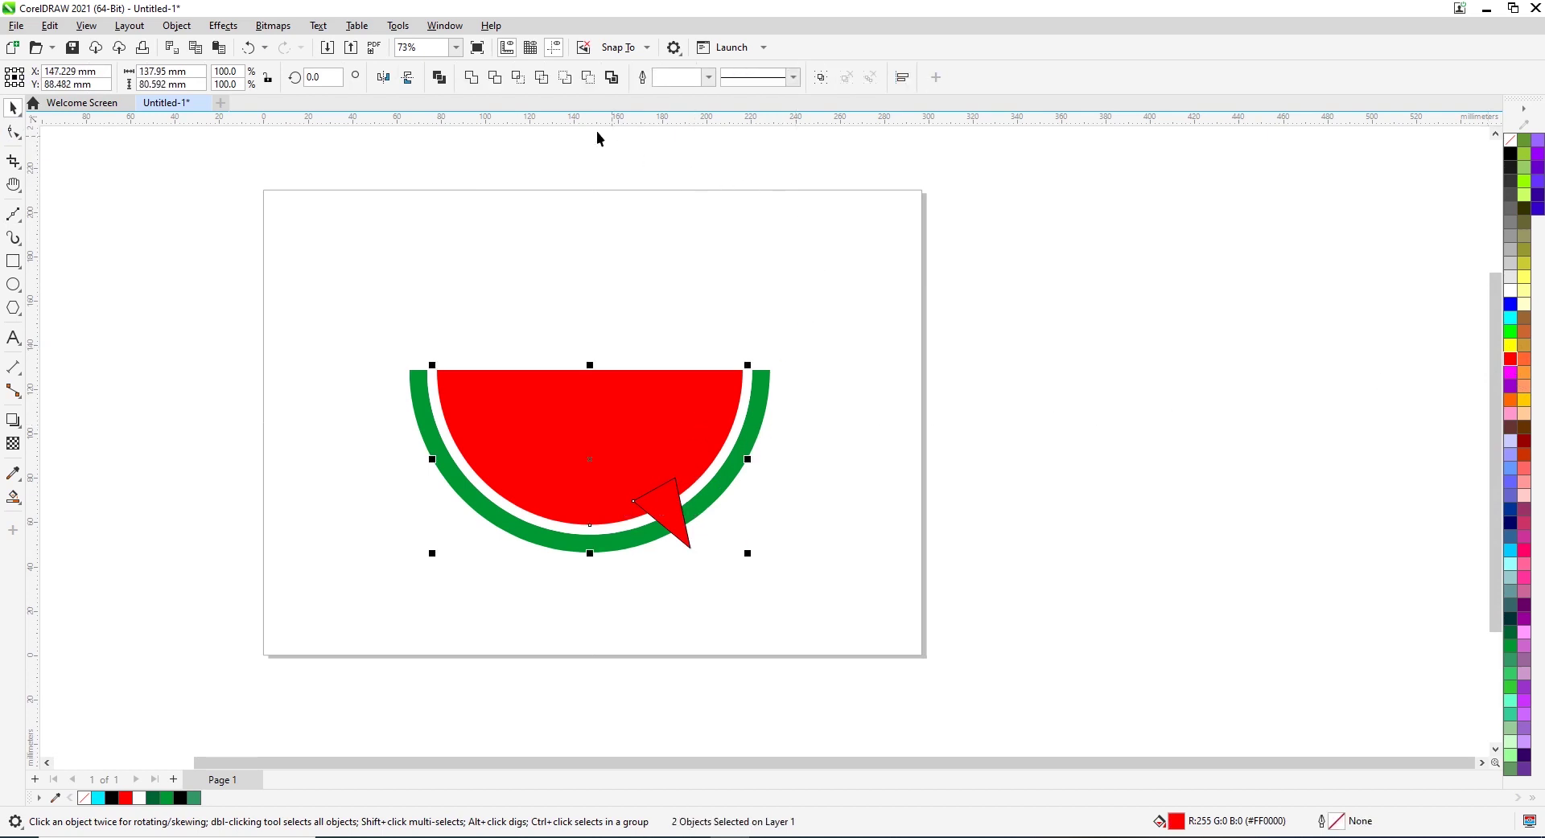
click(470, 78)
click(501, 231)
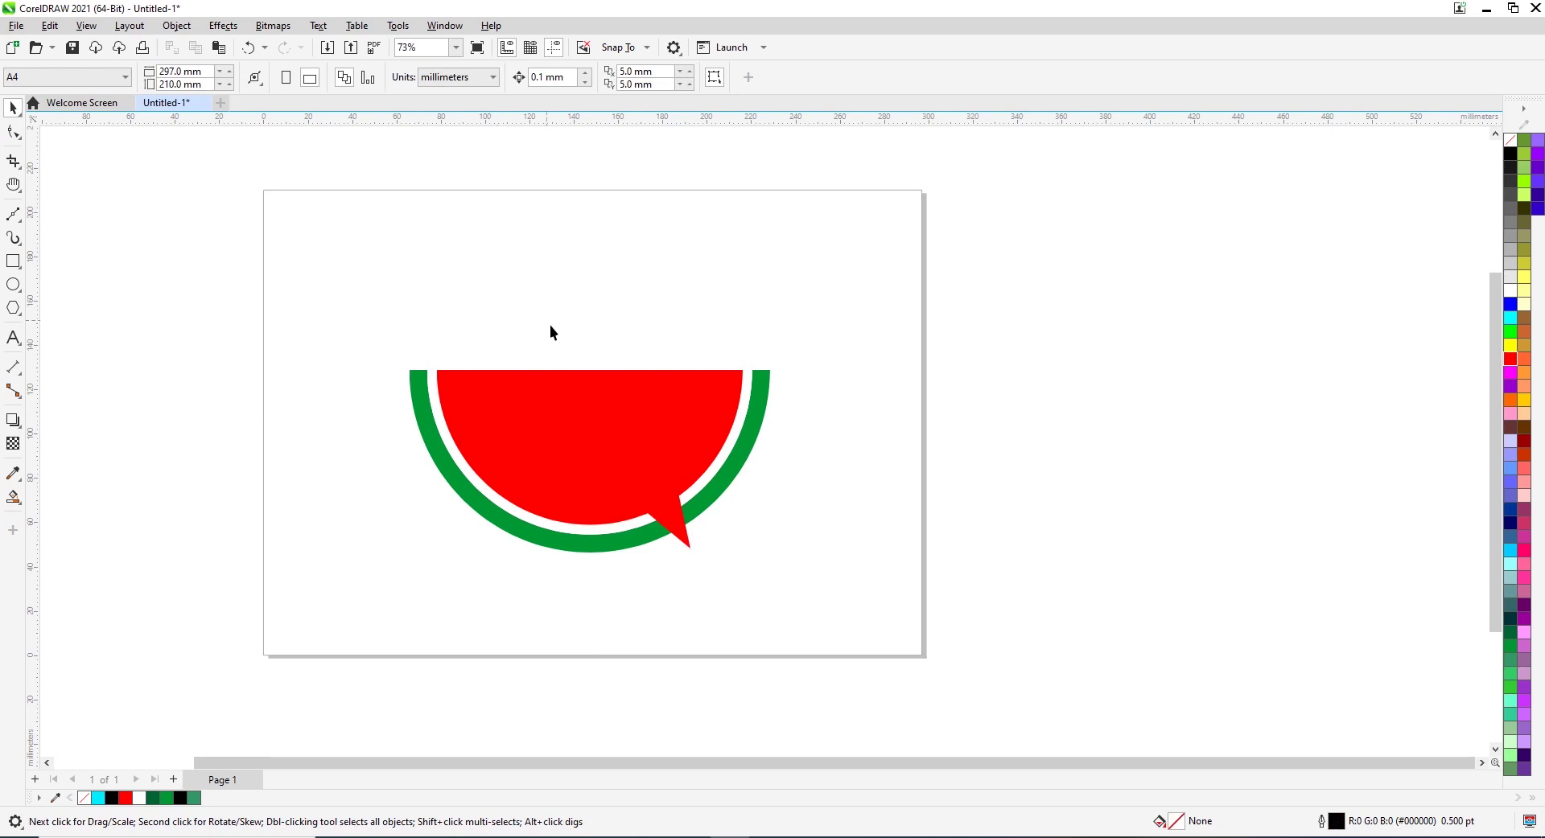
Set the outline width of the welded red shape to 12 pt
click(582, 415)
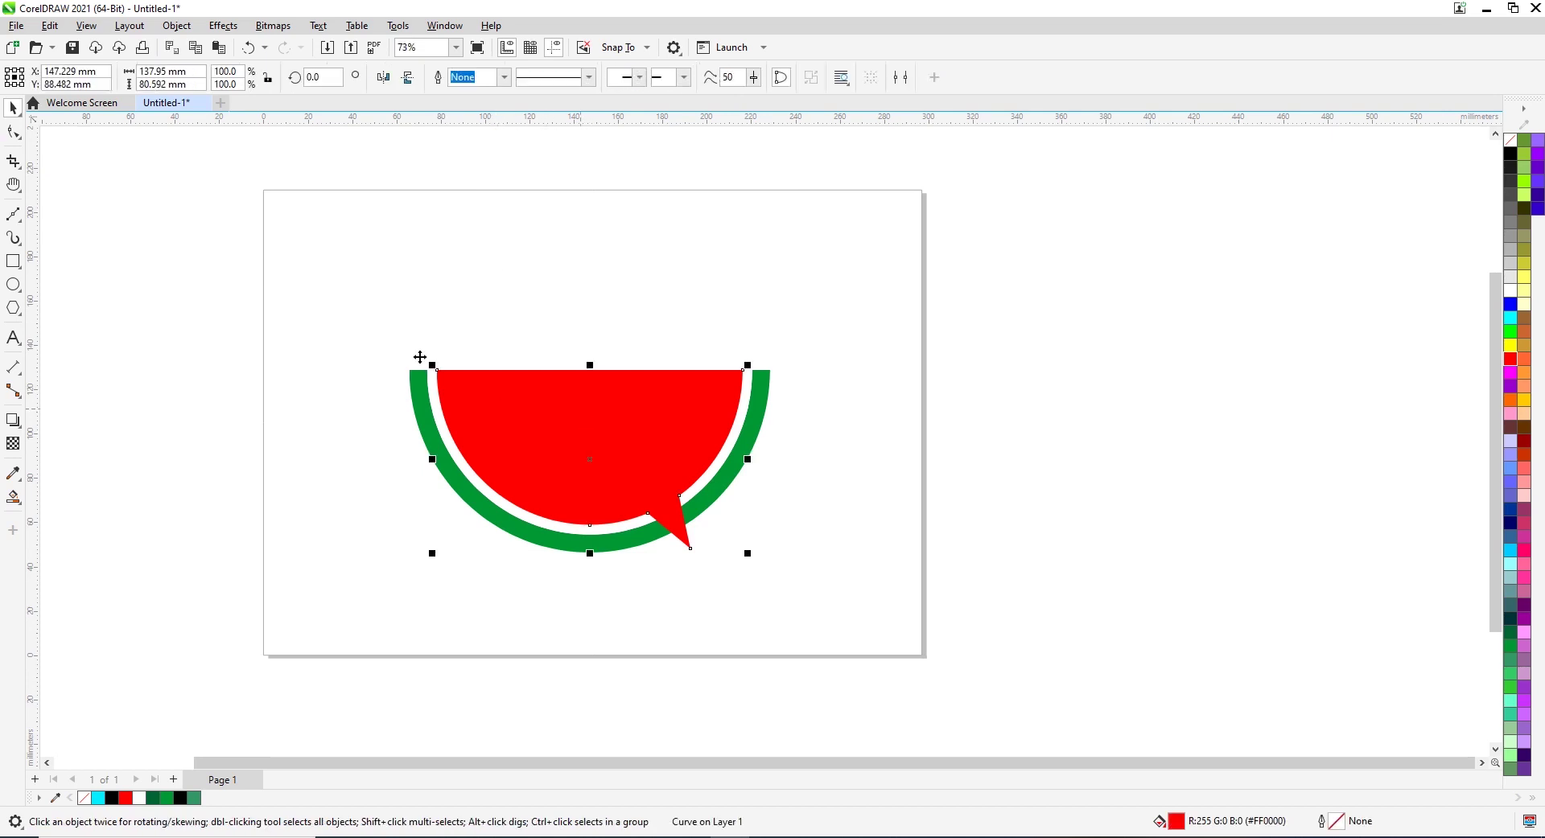
click(503, 77)
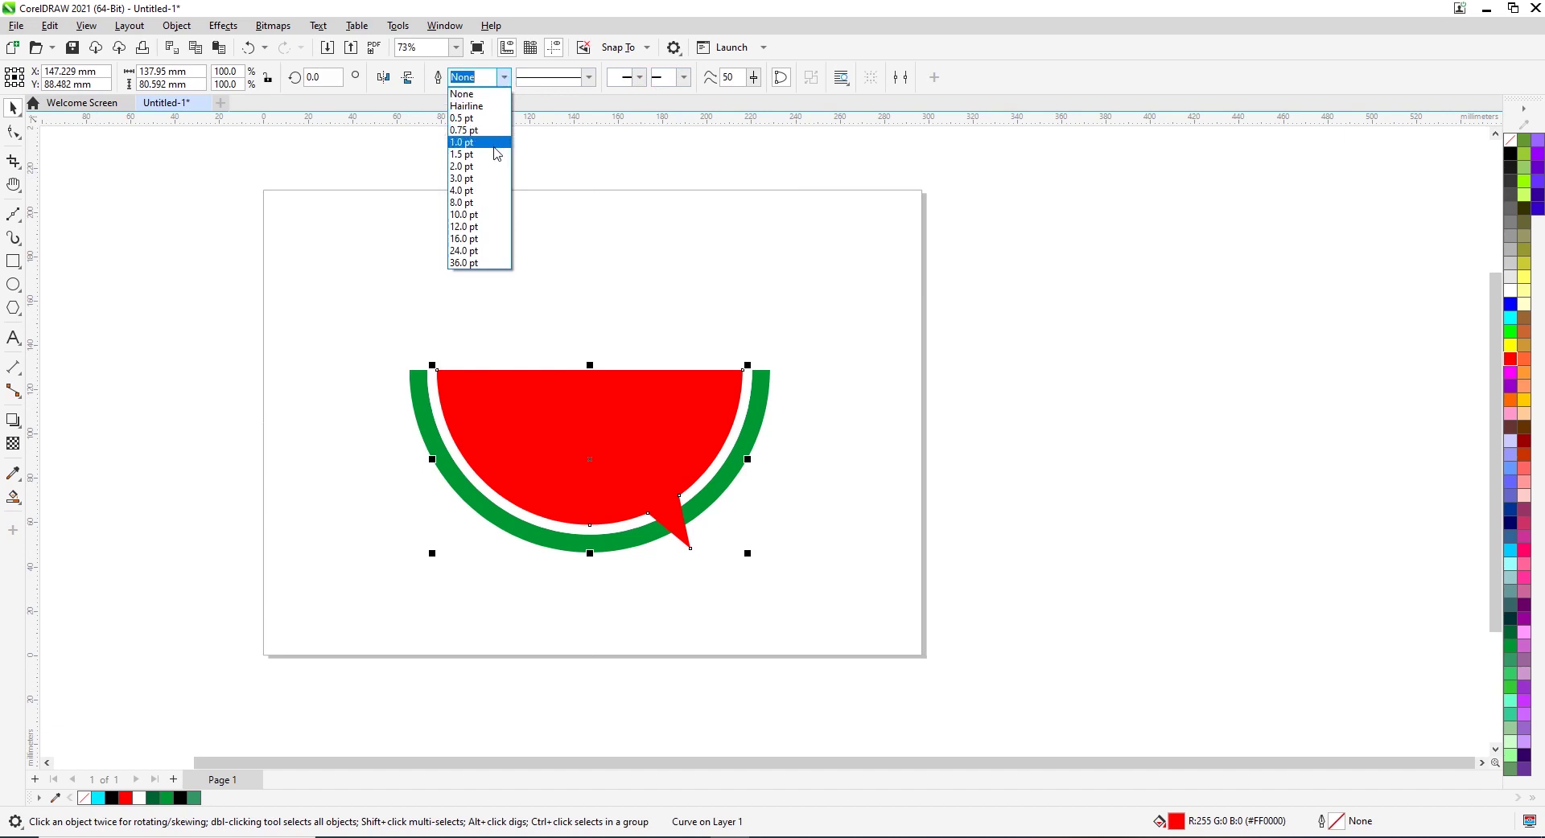
click(499, 154)
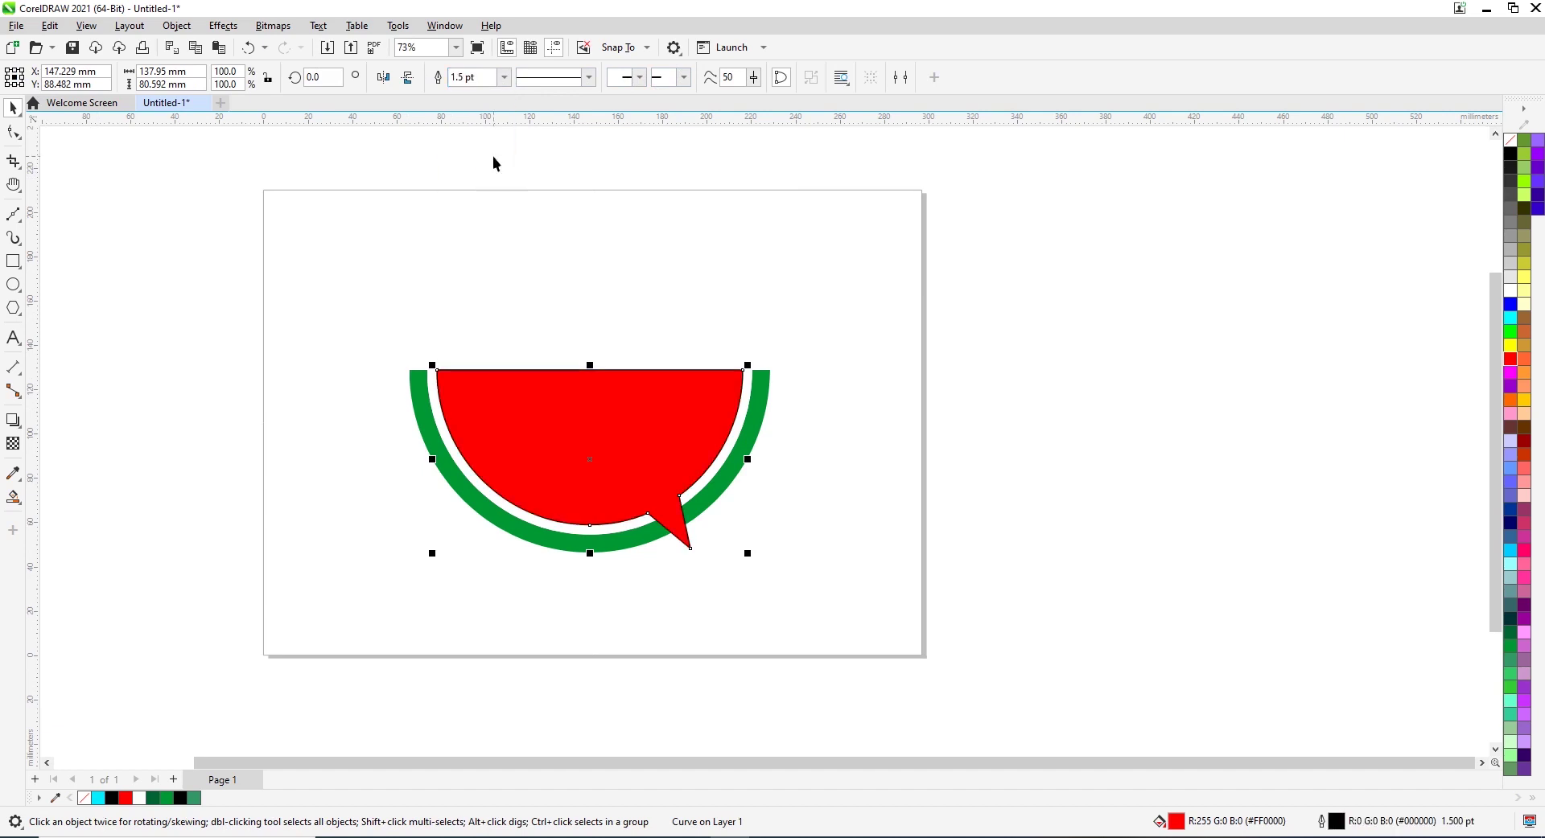
click(503, 77)
click(498, 229)
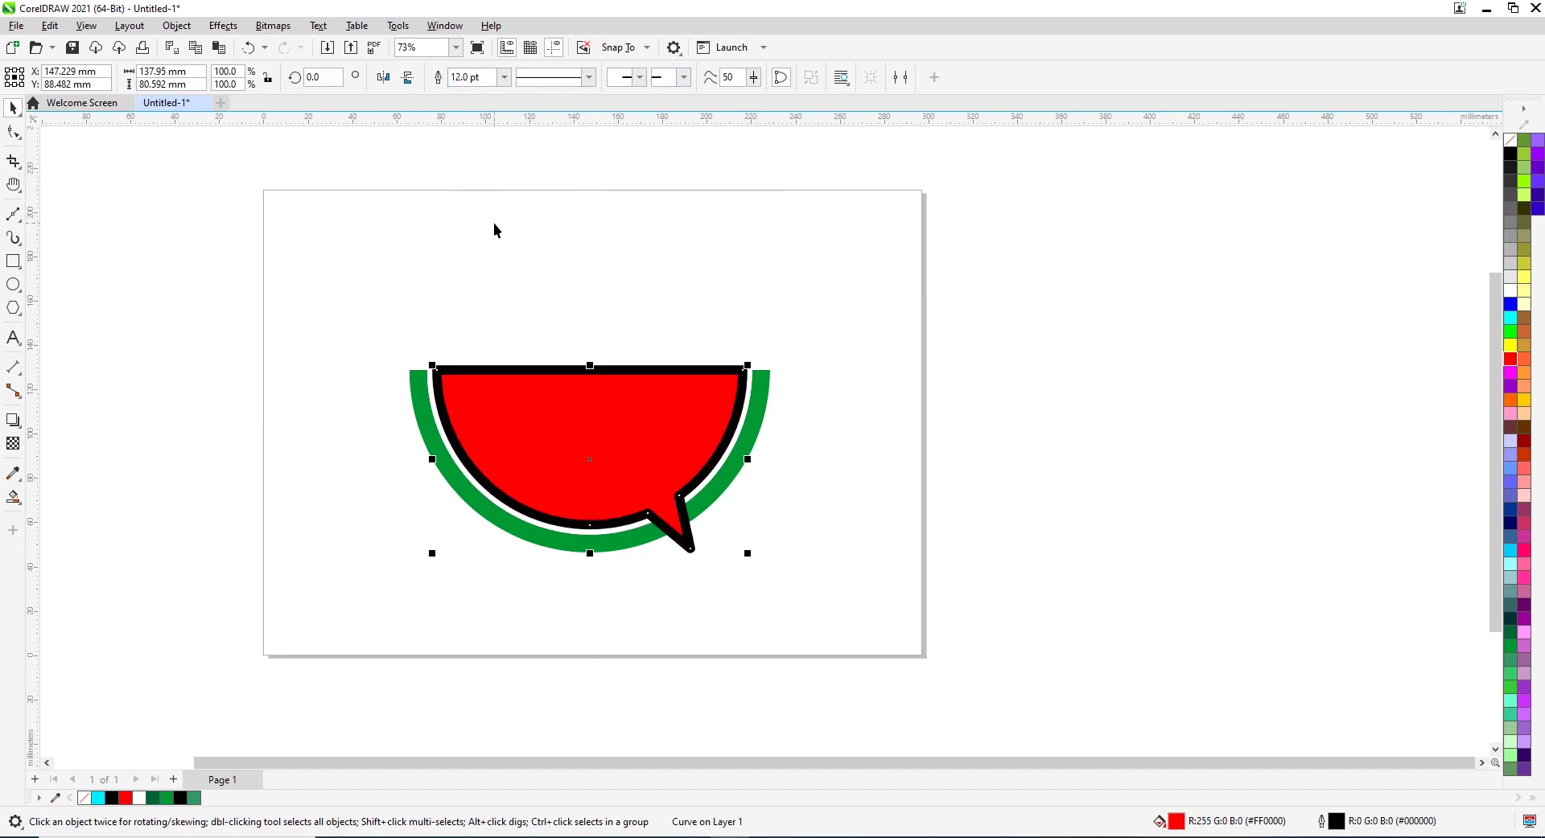
Reduce the outline width of the red speech-bubble shape to 4 pt
click(505, 77)
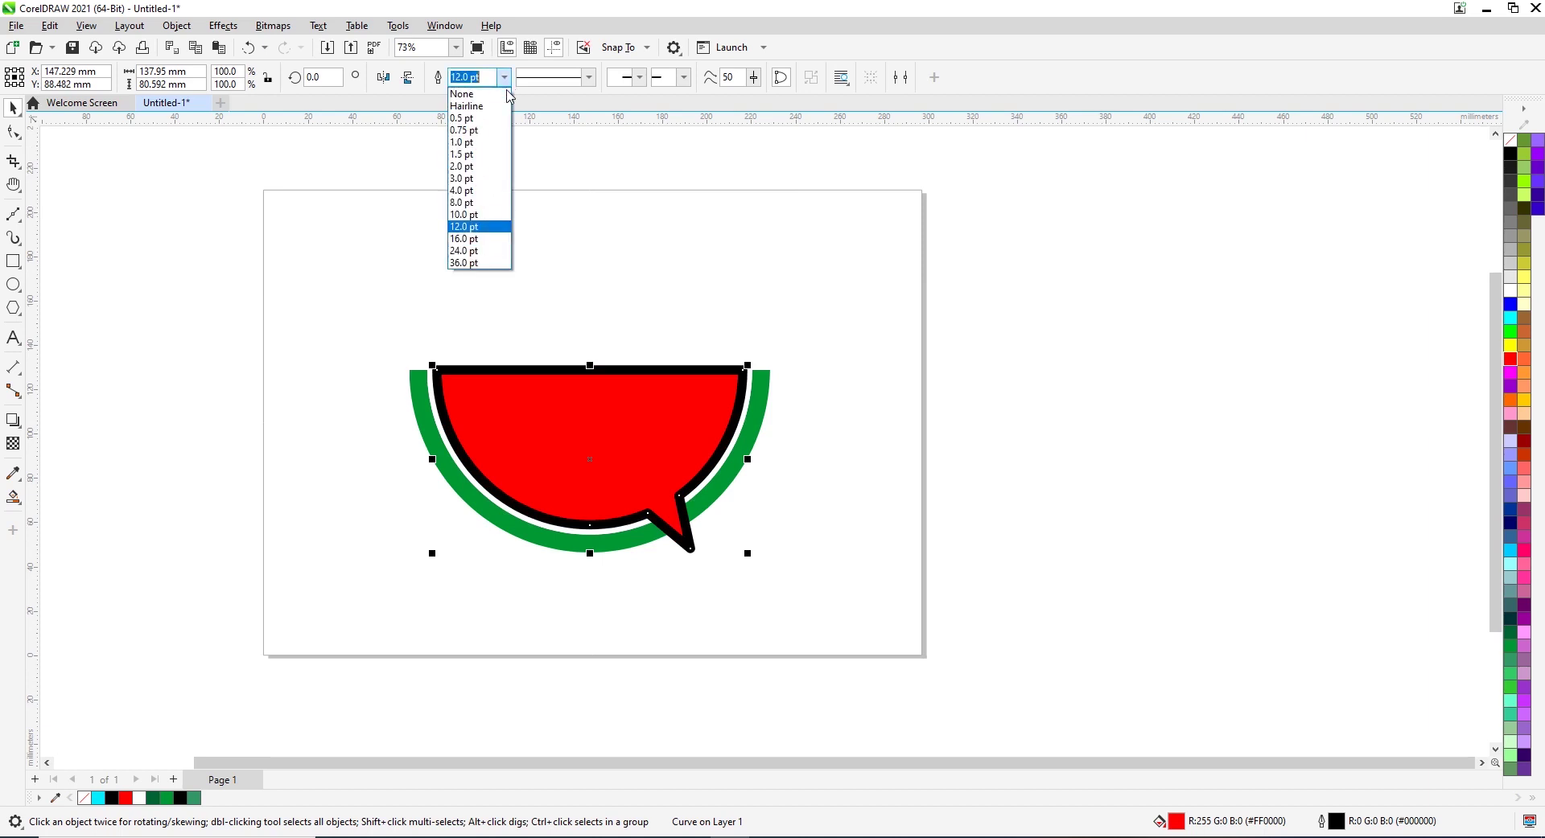
click(501, 214)
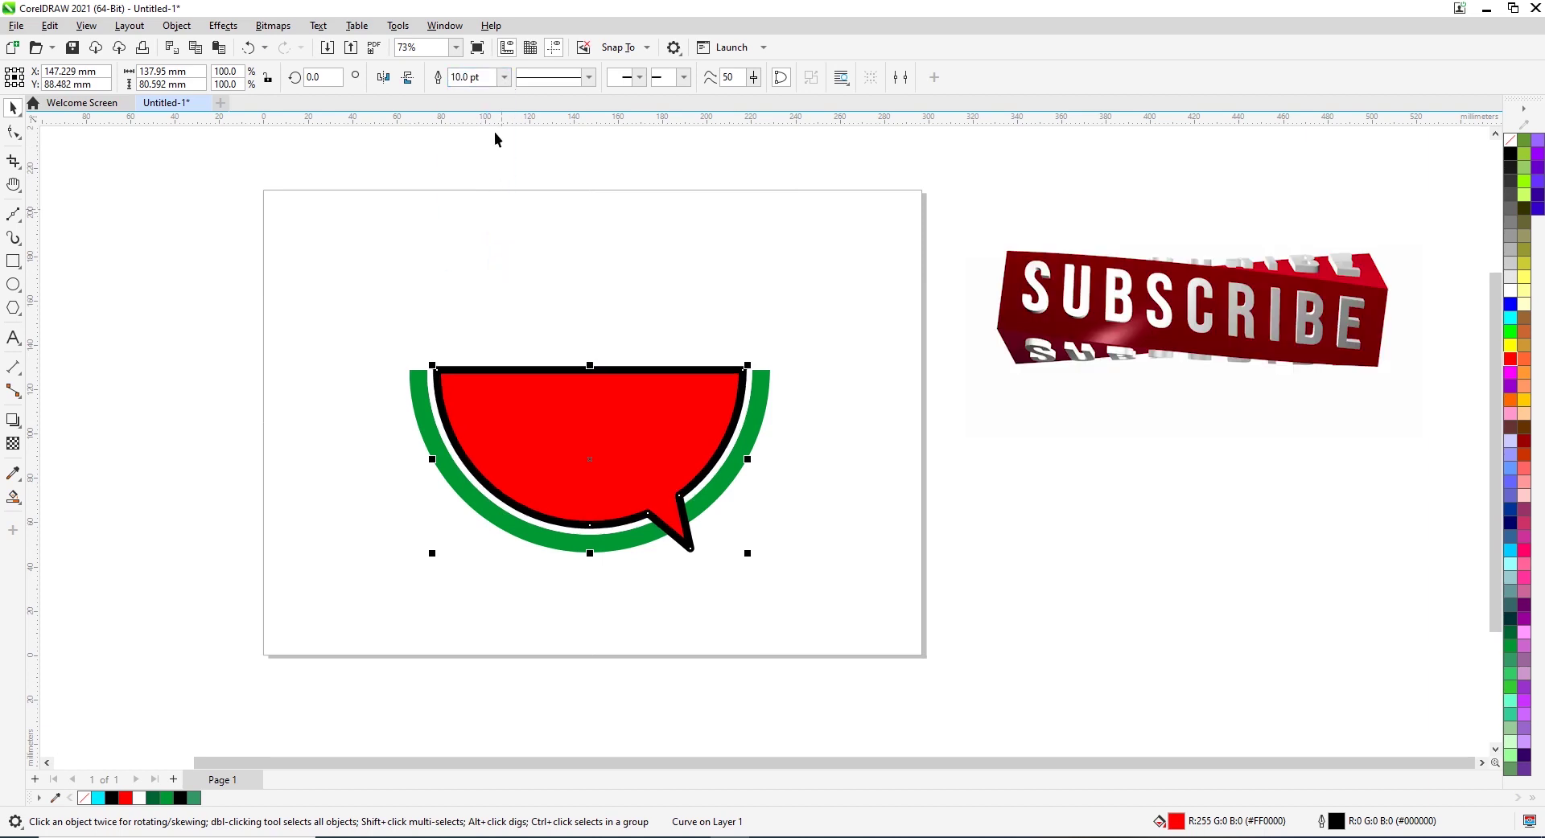
click(504, 78)
click(495, 189)
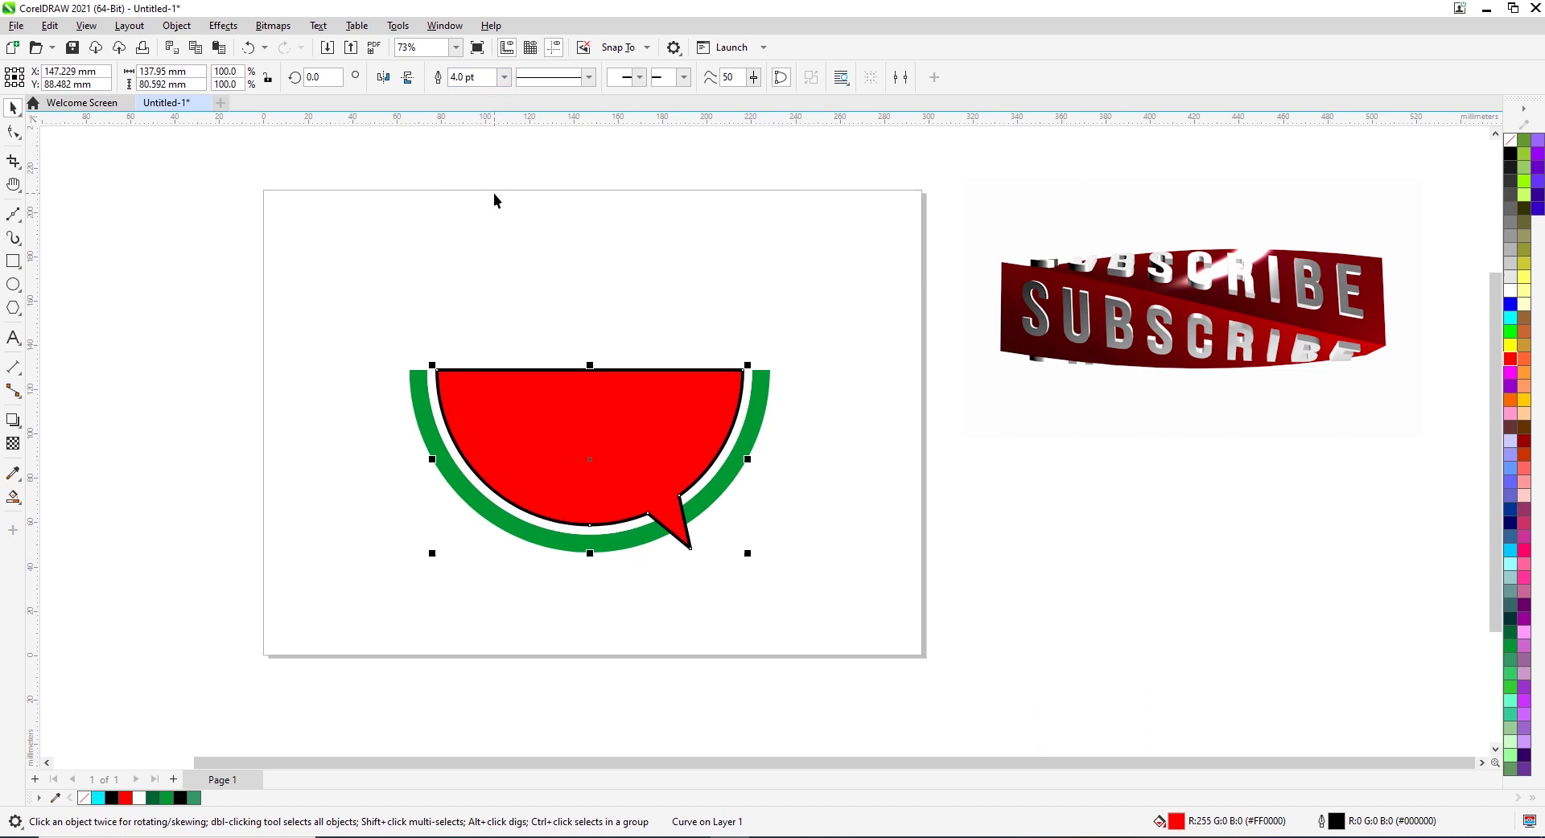
click(524, 245)
click(574, 386)
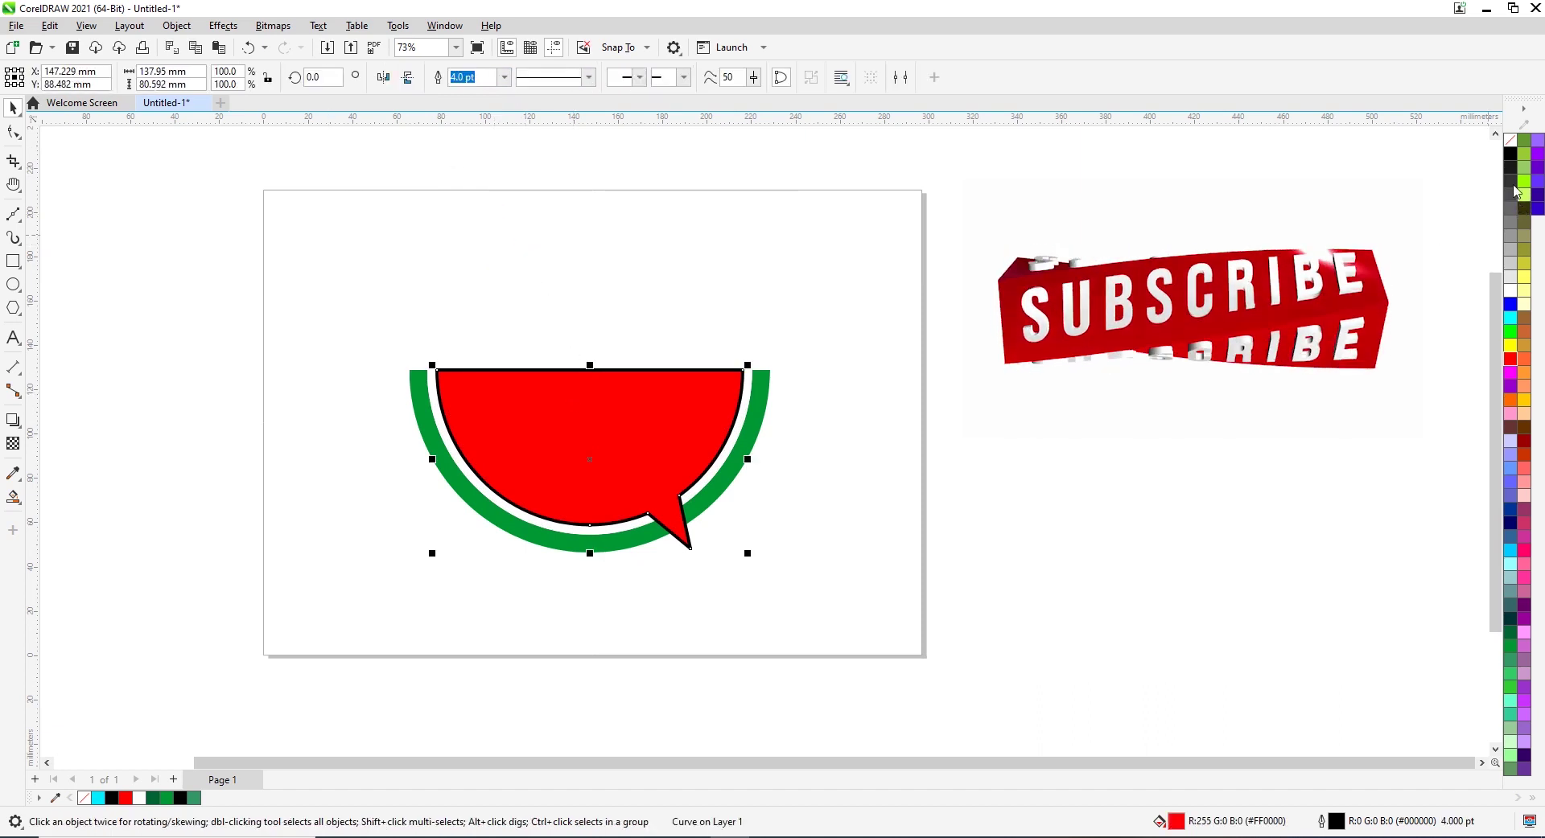
Colour the outline of the red speech-bubble shape white
right_click(1504, 296)
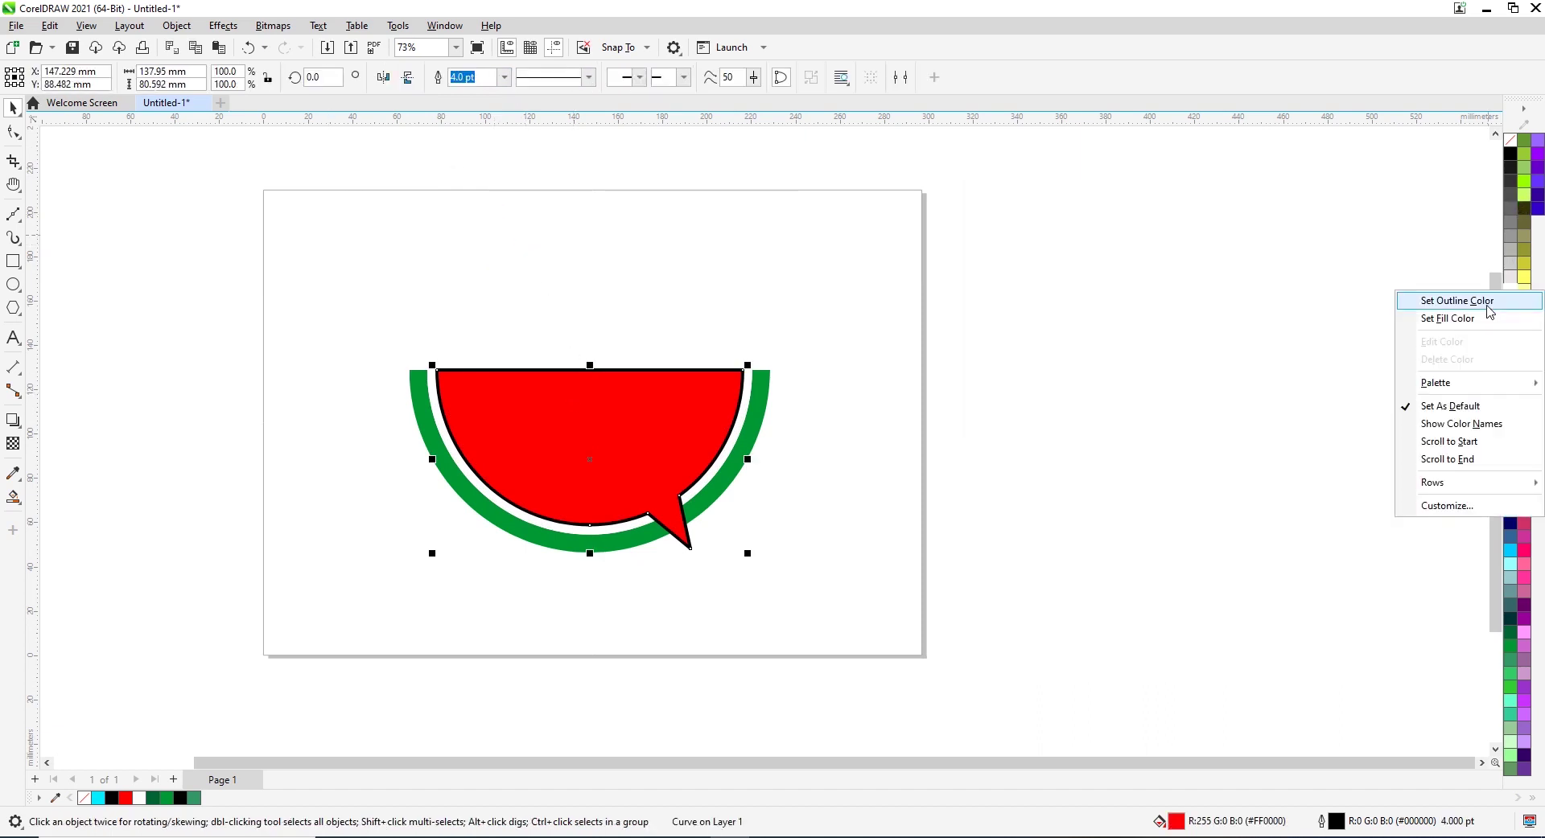
click(1503, 303)
click(926, 298)
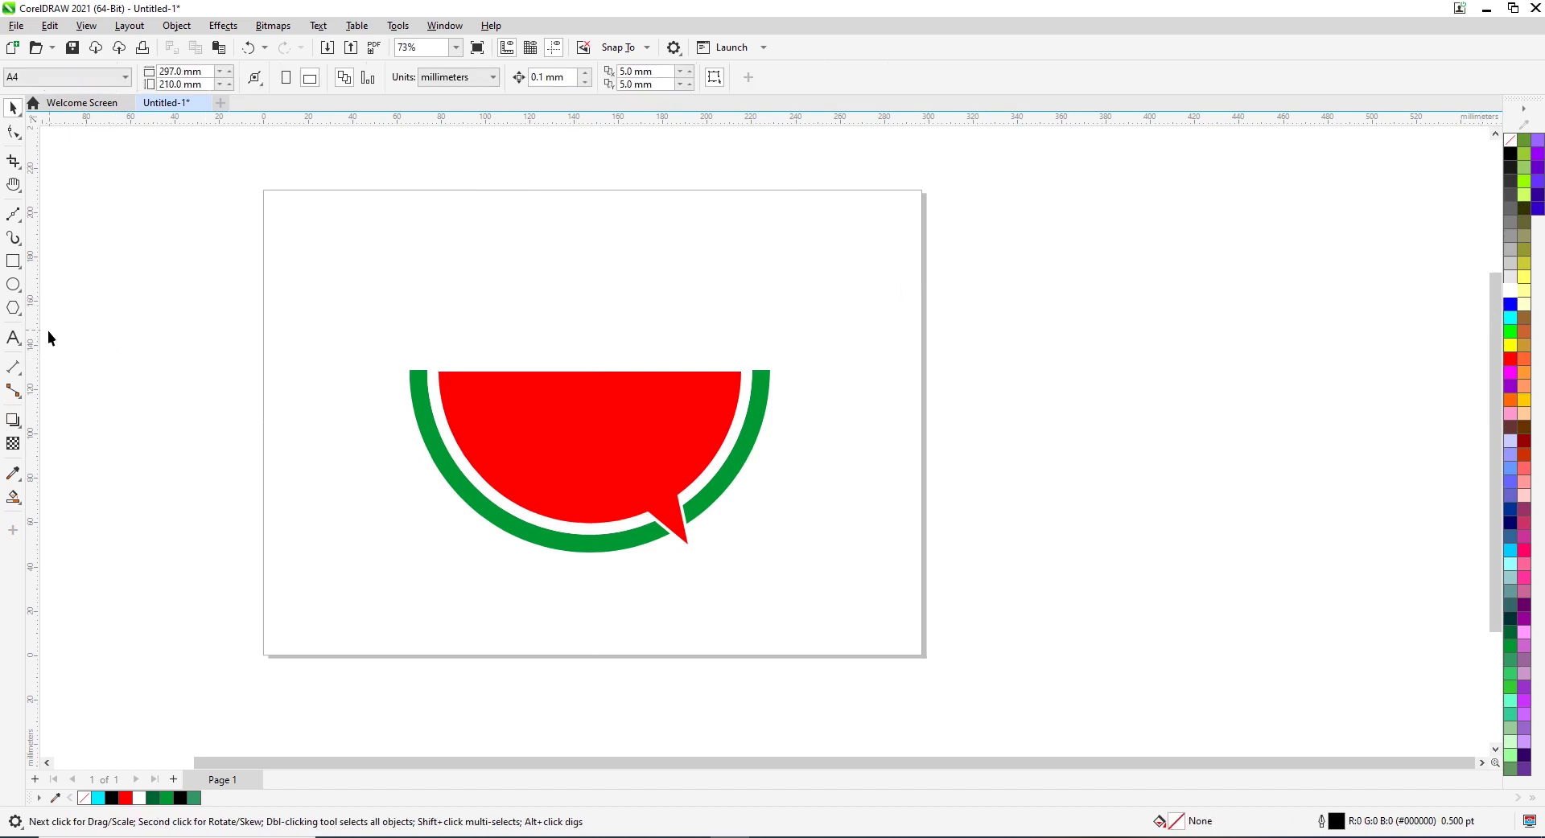
Draw a circle about 15 mm wide on the left half of the red flesh, filled white with no outline
click(16, 290)
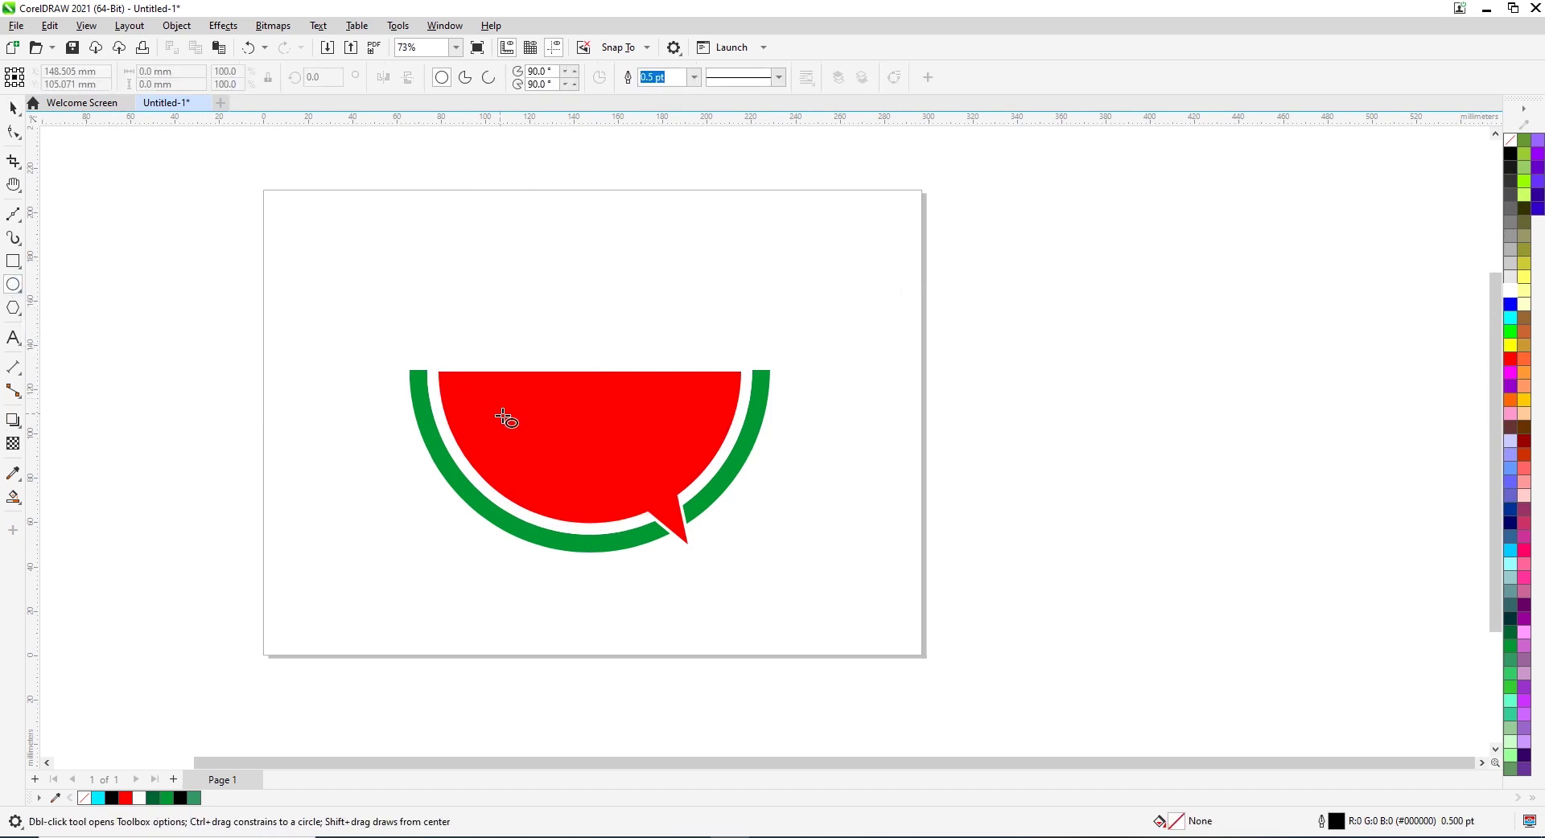
drag(523, 416, 561, 455)
click(1504, 290)
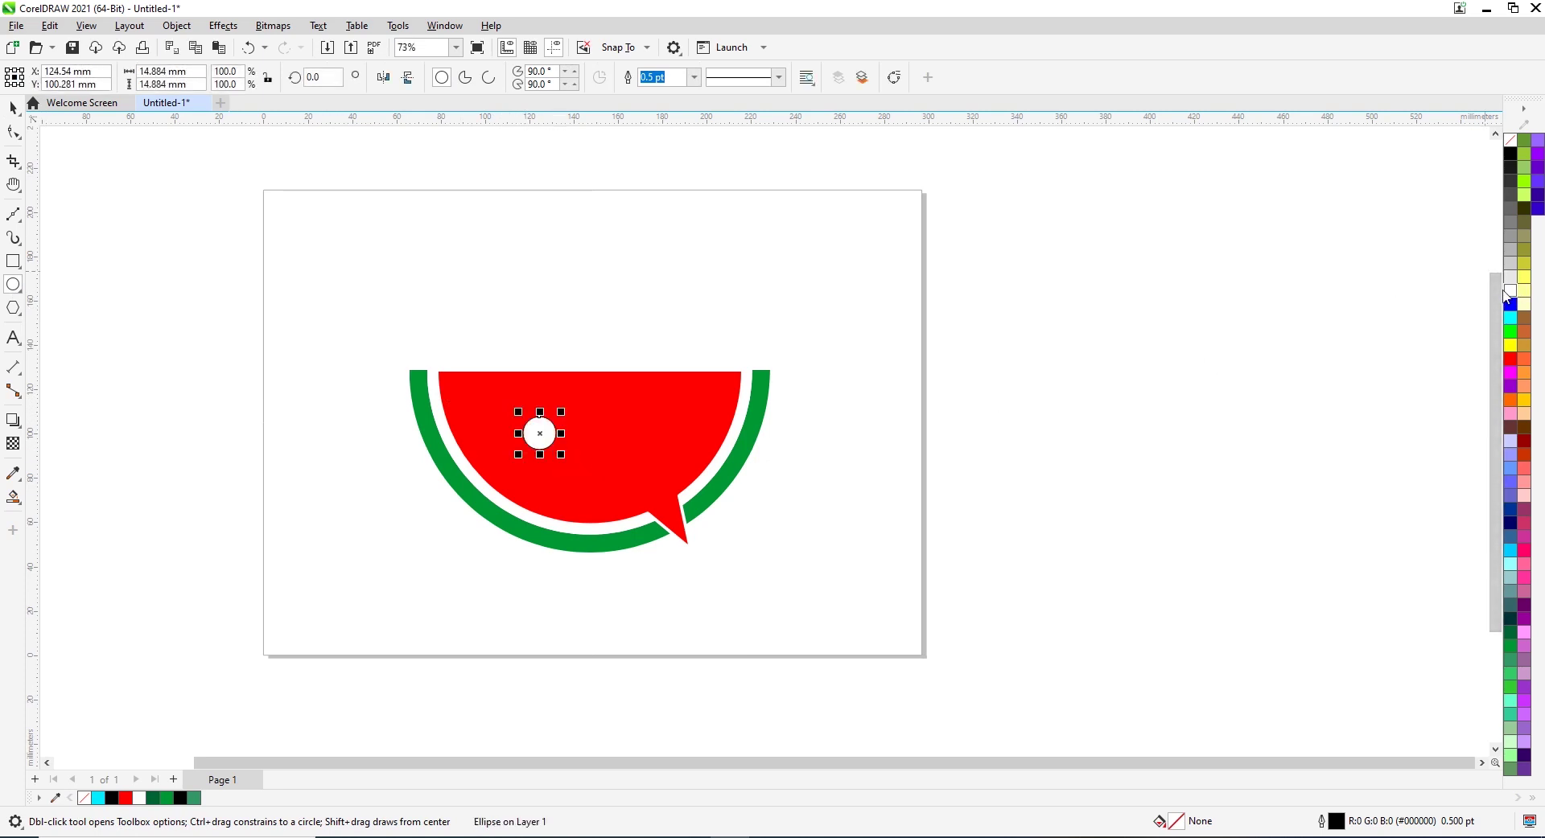
right_click(1514, 137)
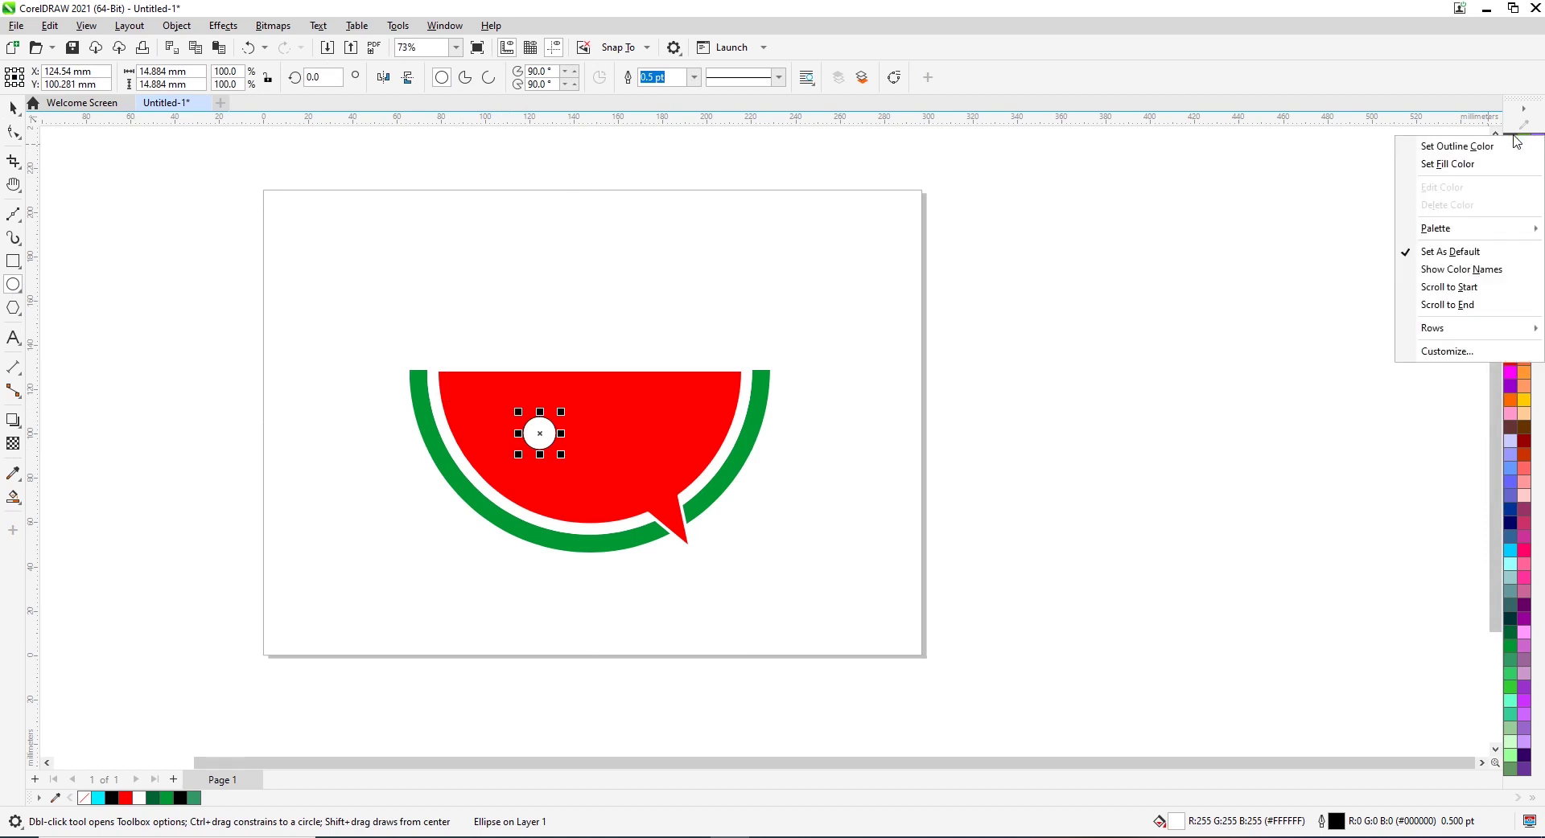
click(1502, 147)
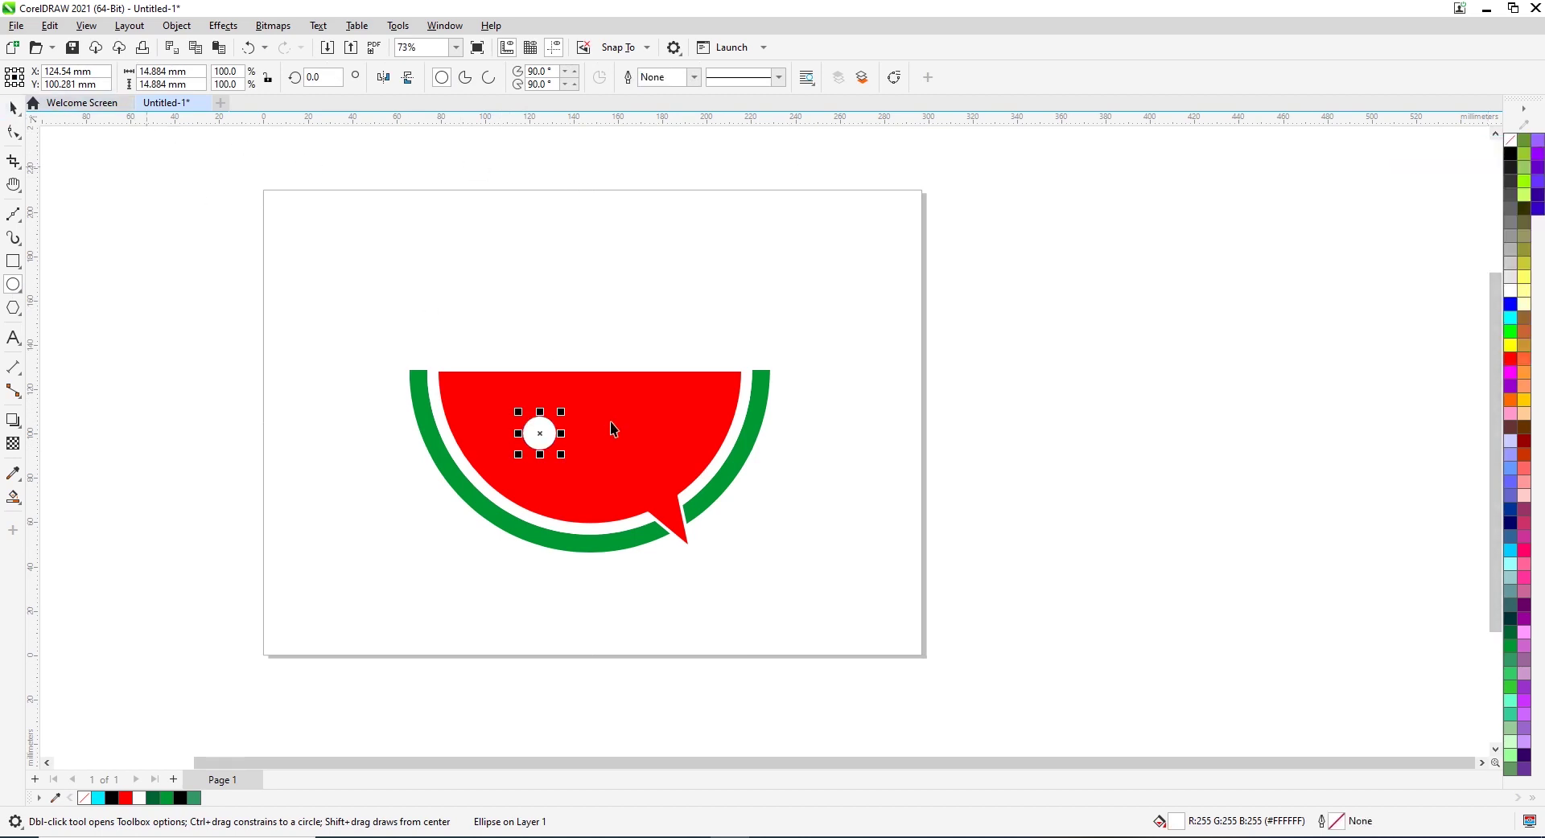
Duplicate the white circle twice to its right to form a horizontal row of three dots
key(space)
drag(542, 438, 644, 434)
key(Escape)
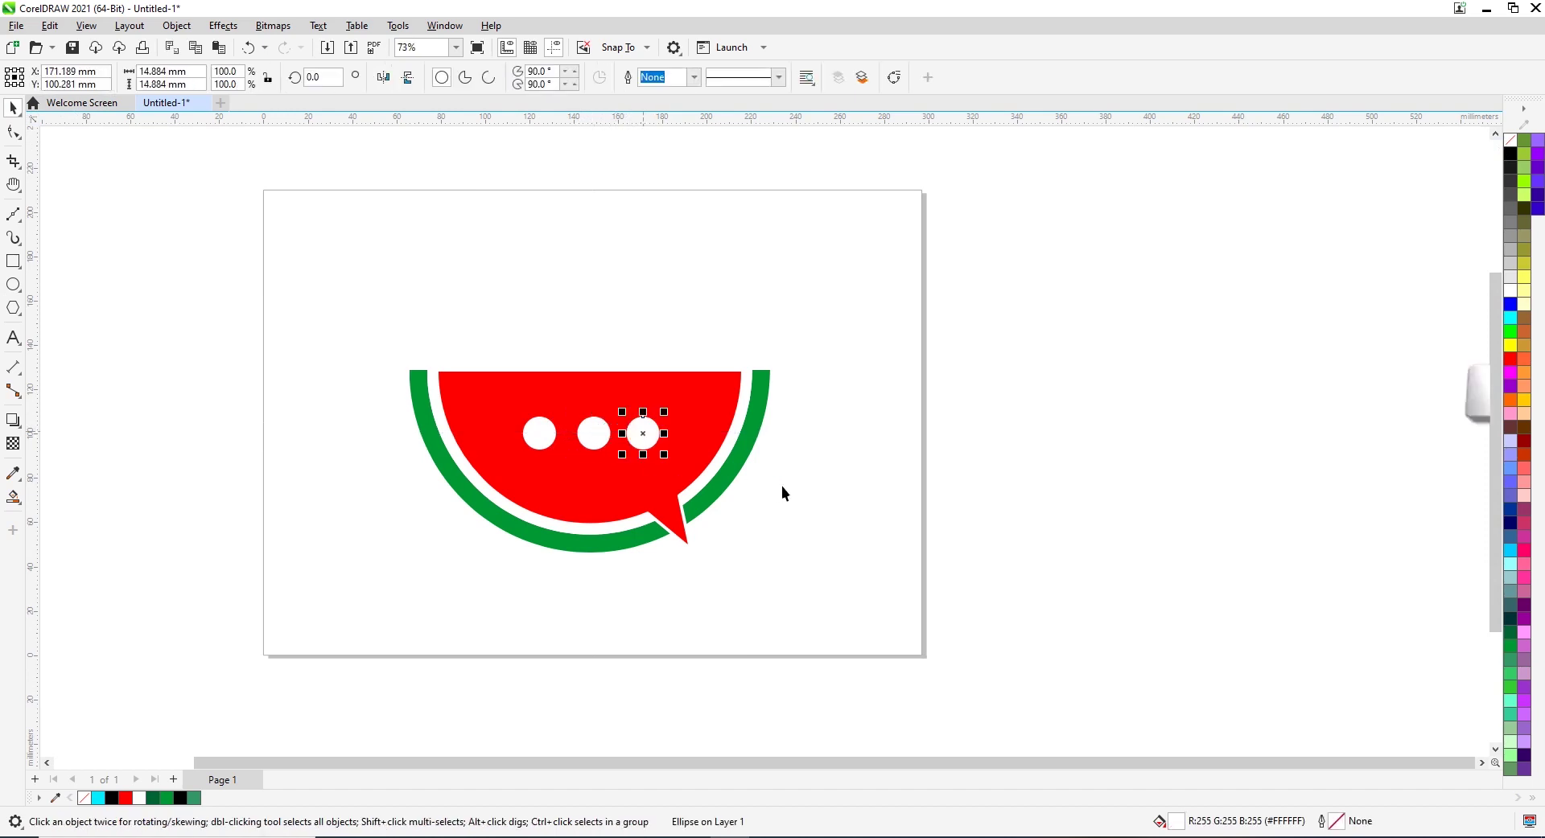
click(795, 489)
Draw a narrow upright ellipse about 4 by 12 mm beside the slice and fill it black
click(11, 284)
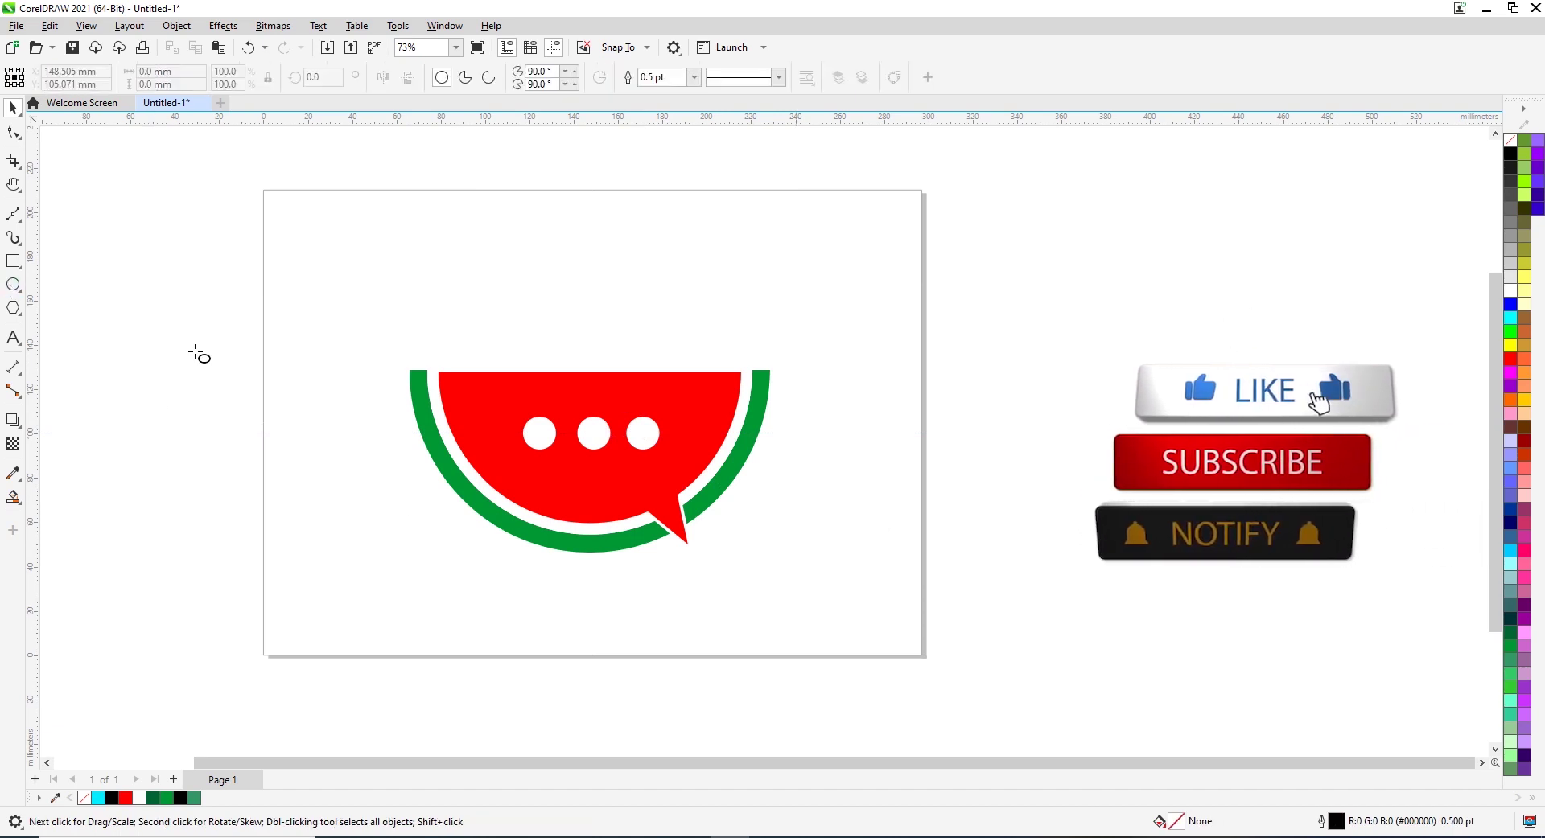
drag(321, 337, 325, 360)
click(1510, 155)
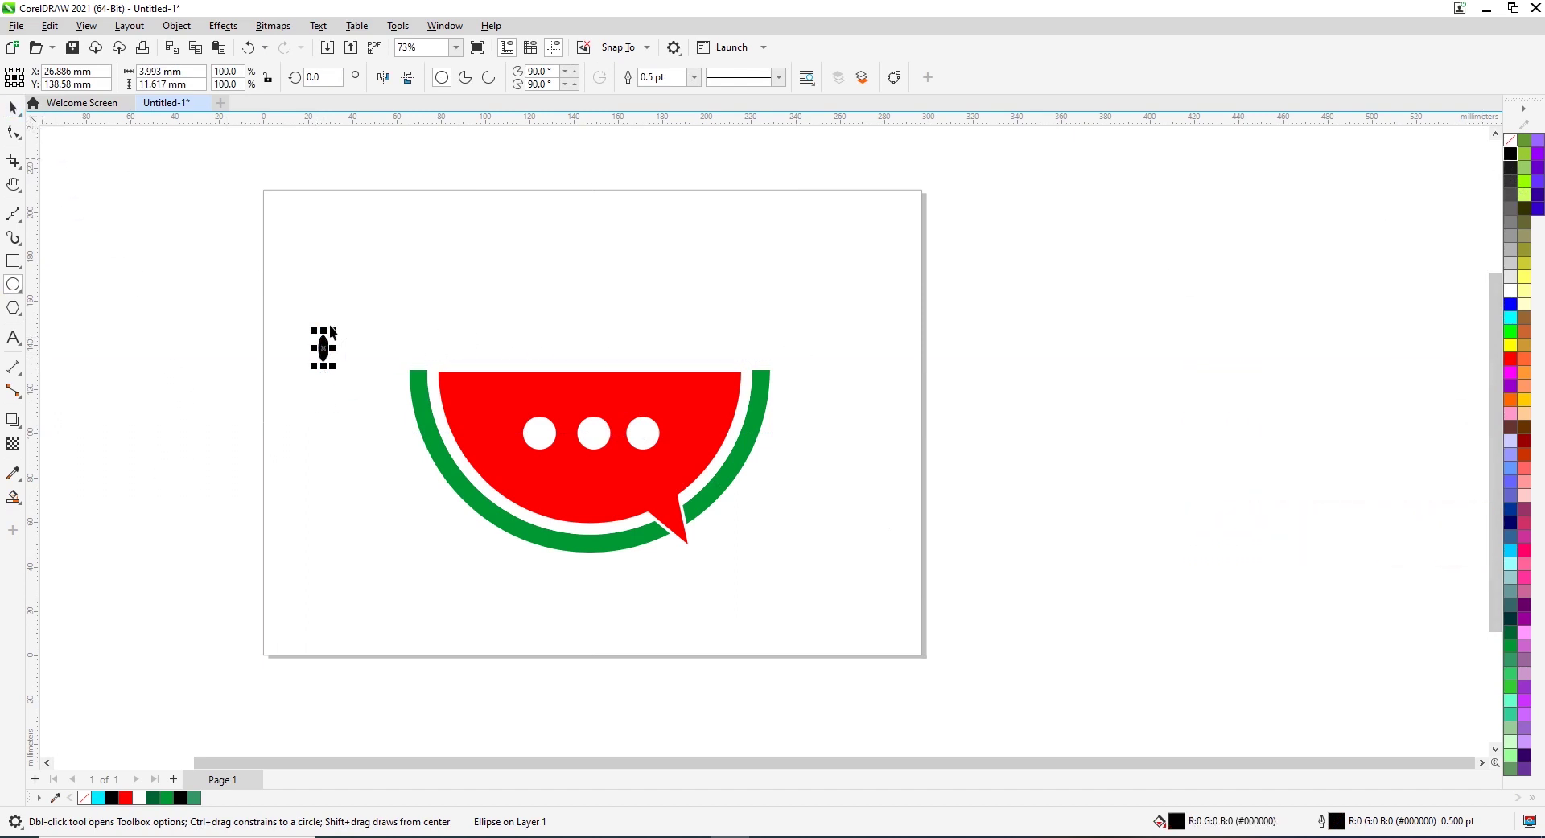
Tilt the black seed, place it near the red flesh's upper left edge and add a smaller copy below it
click(13, 107)
click(324, 349)
drag(332, 375, 498, 451)
click(341, 396)
click(468, 465)
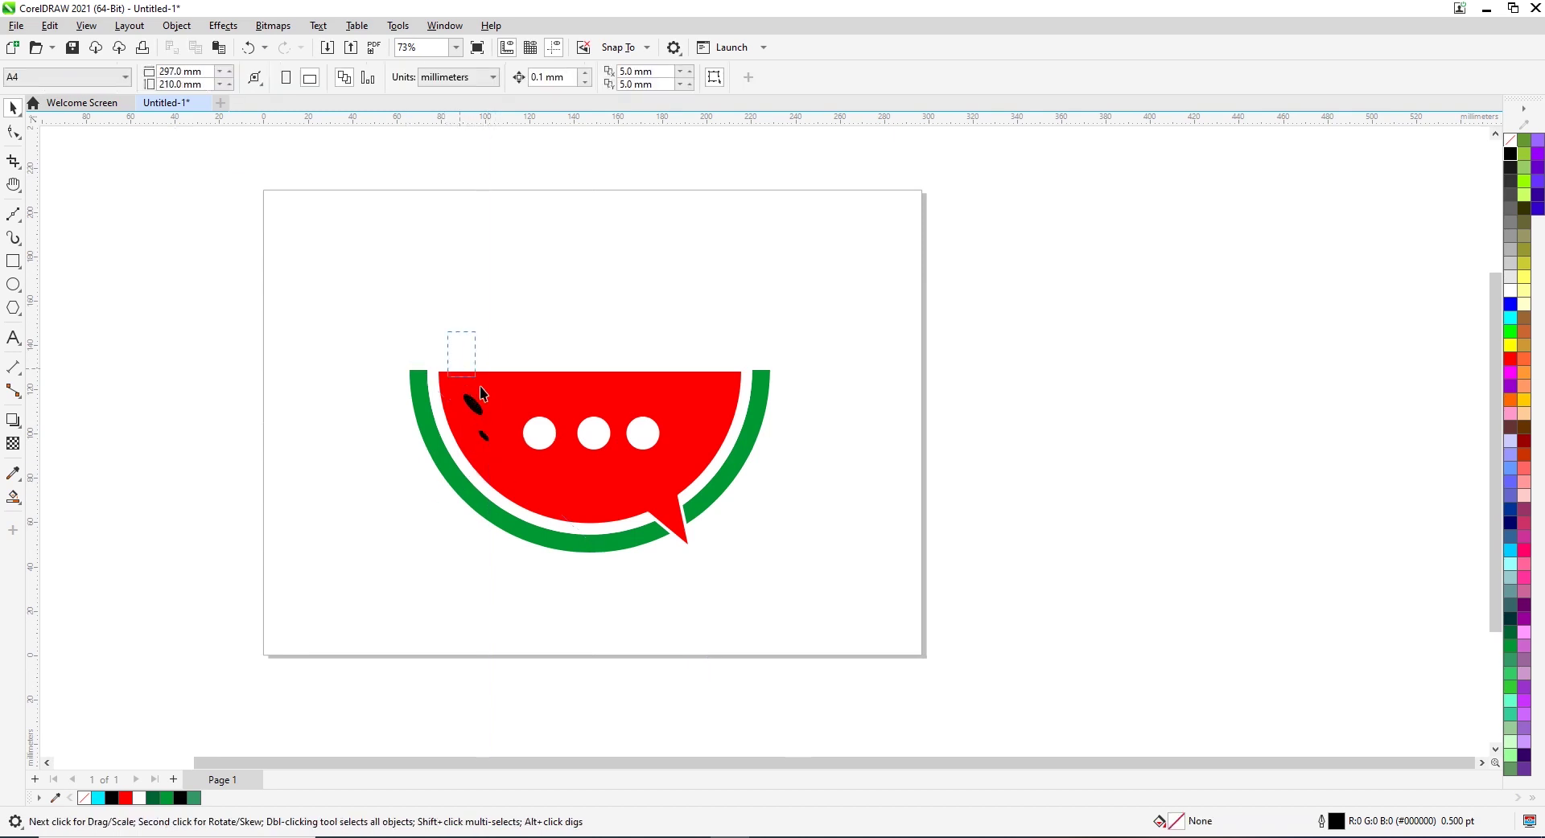
Copy the tilted seeds beside the left dot and into the upper right of the flesh, adding one more large seed there
drag(481, 392, 691, 334)
click(666, 414)
click(690, 334)
drag(512, 448, 708, 408)
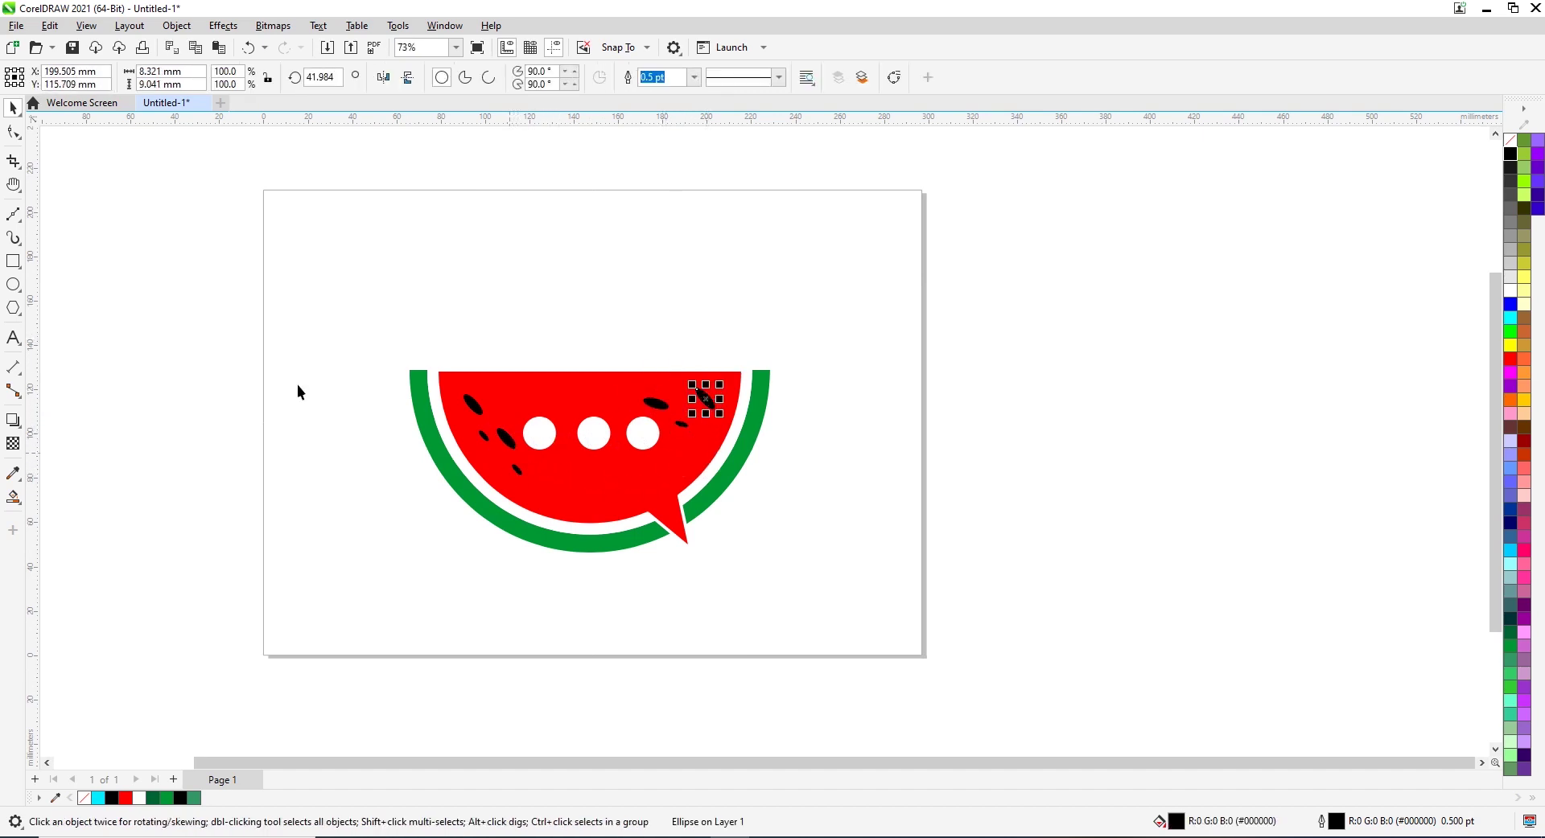
Draw a flat ellipse about 7 by 4 mm near the bottom of the red flesh and fill it black
click(24, 288)
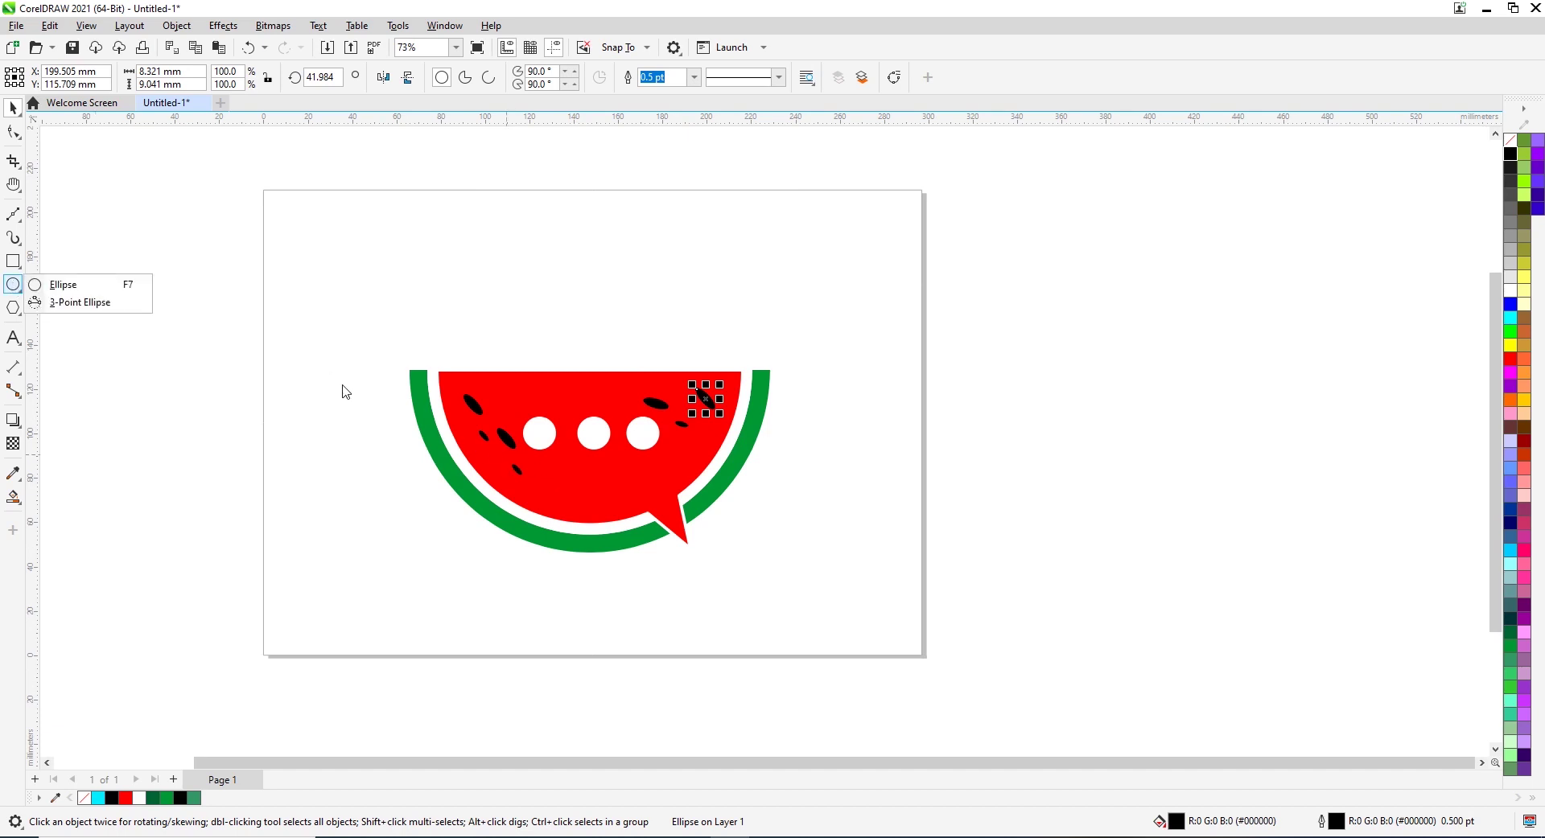
click(64, 285)
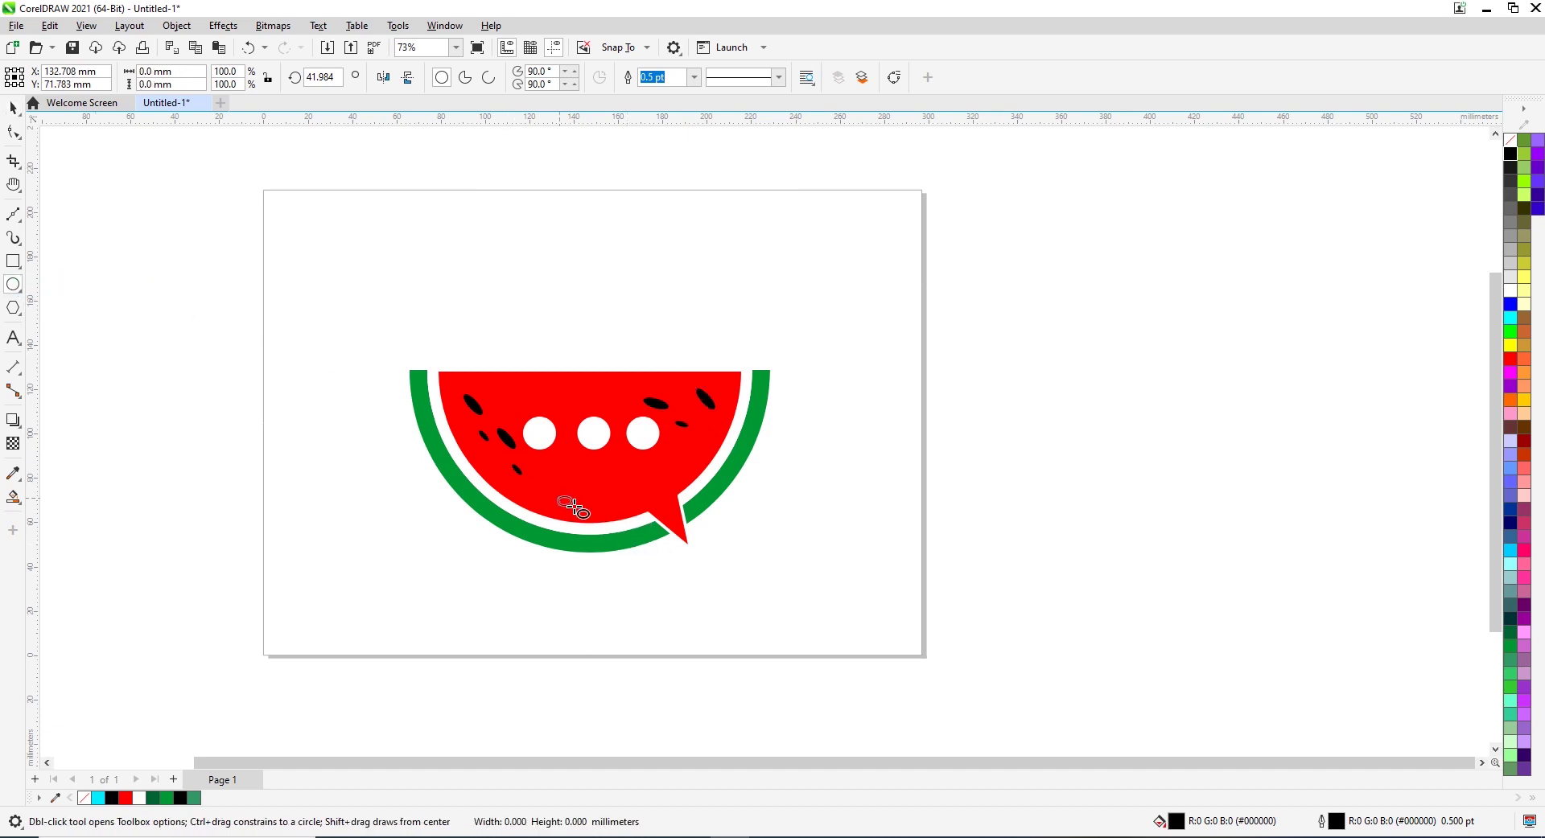
drag(573, 504, 558, 497)
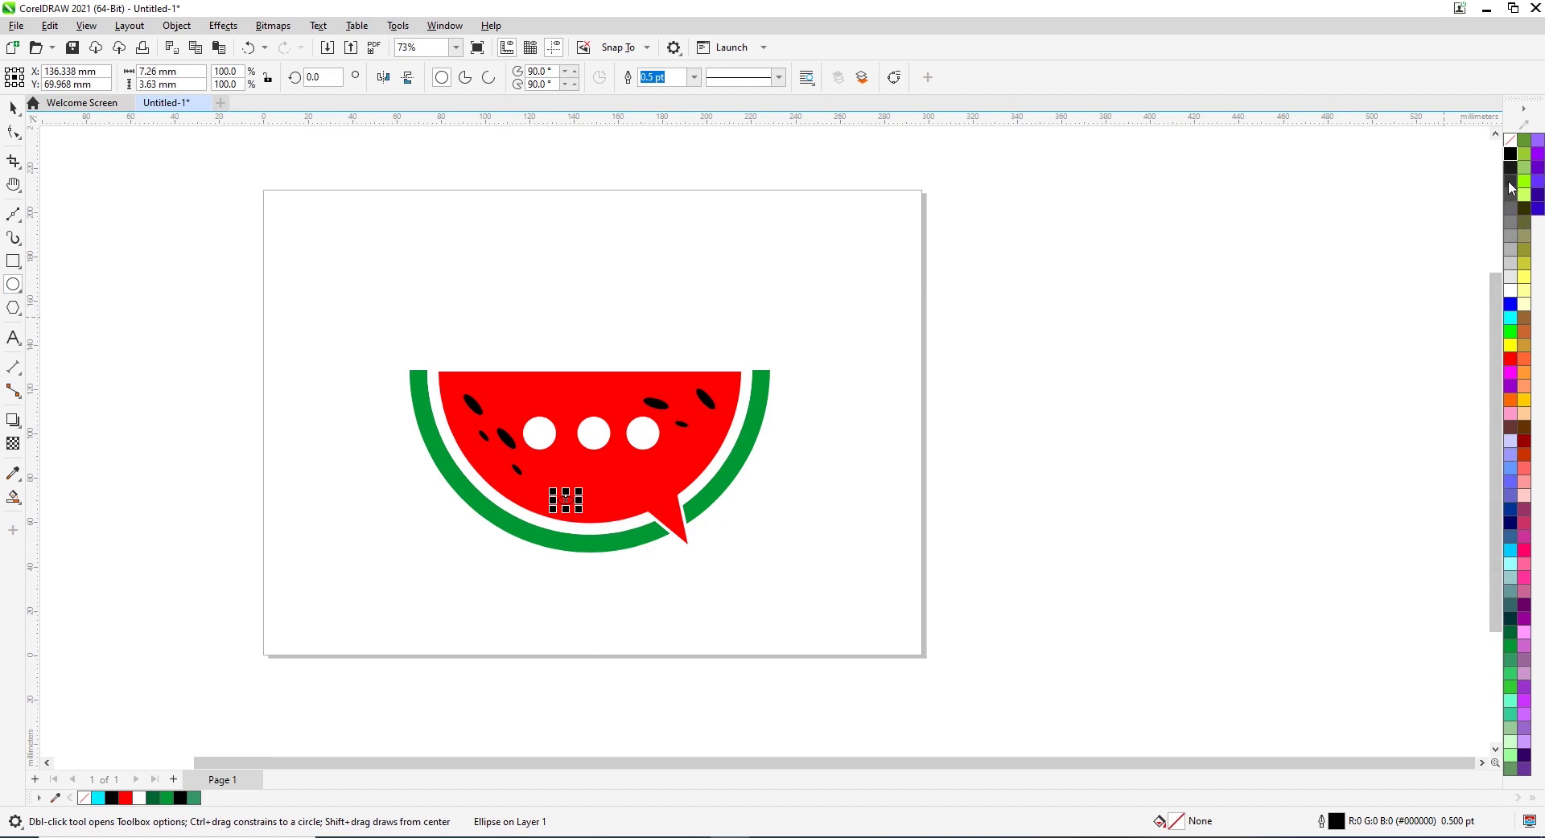
click(1511, 154)
Scatter full-size and reduced copies of the flat black seed across the lower flesh beneath the three dots
click(13, 107)
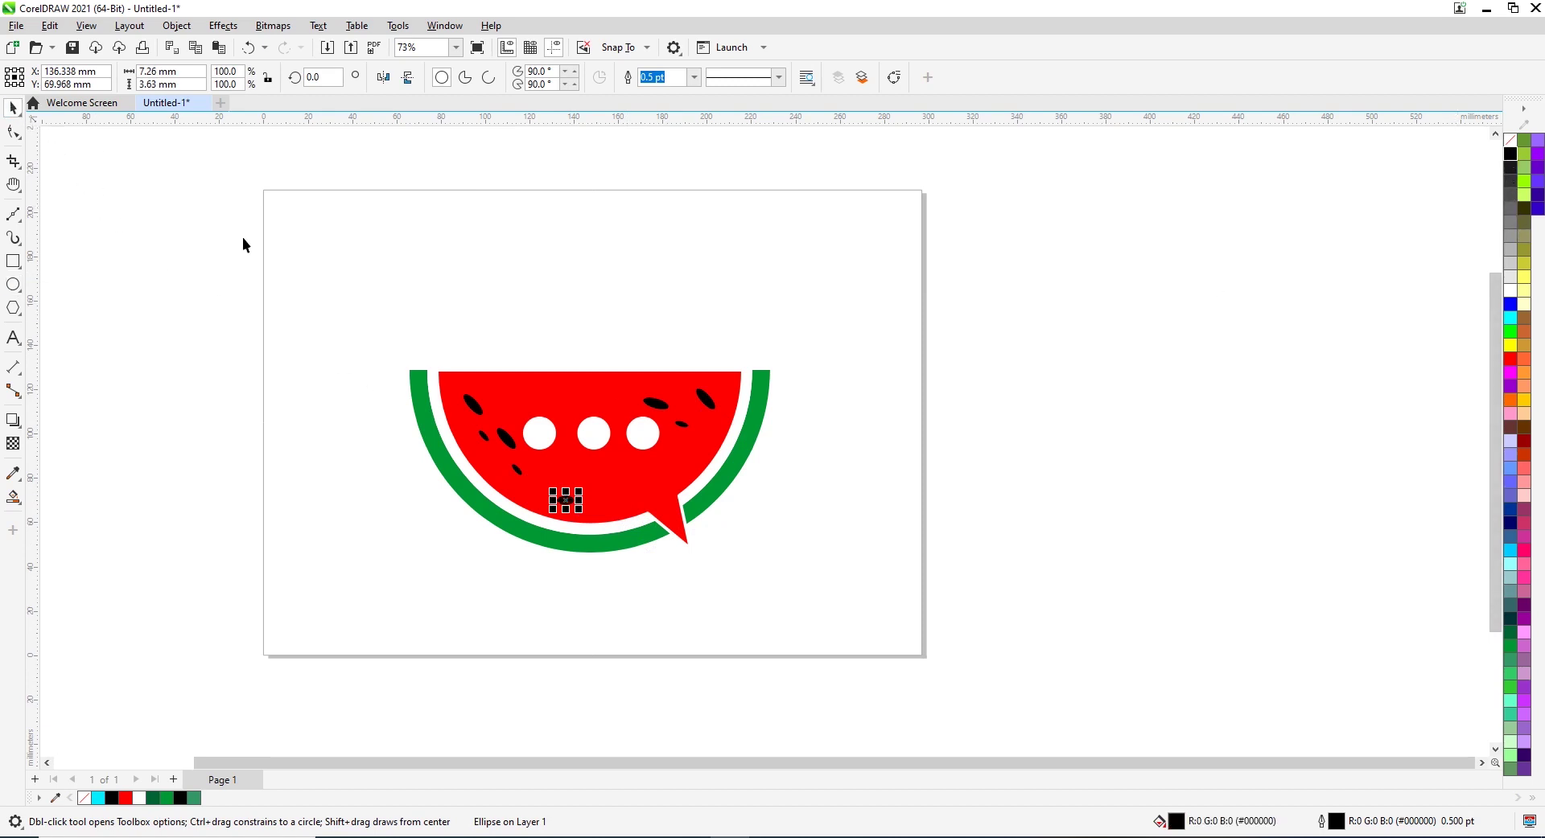
drag(575, 500, 620, 494)
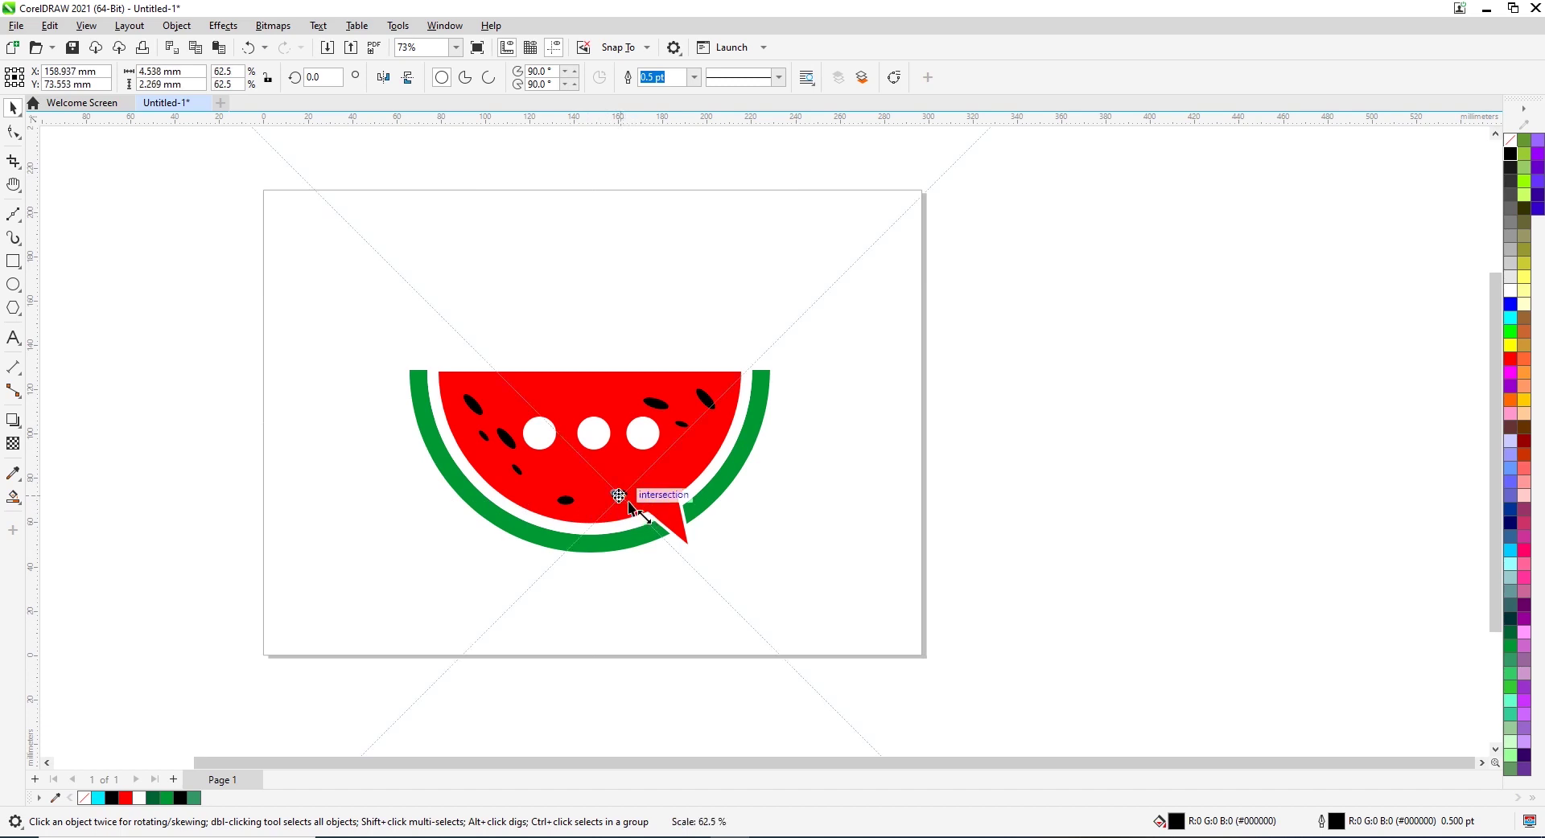
click(608, 561)
drag(566, 501, 632, 491)
click(614, 491)
click(627, 465)
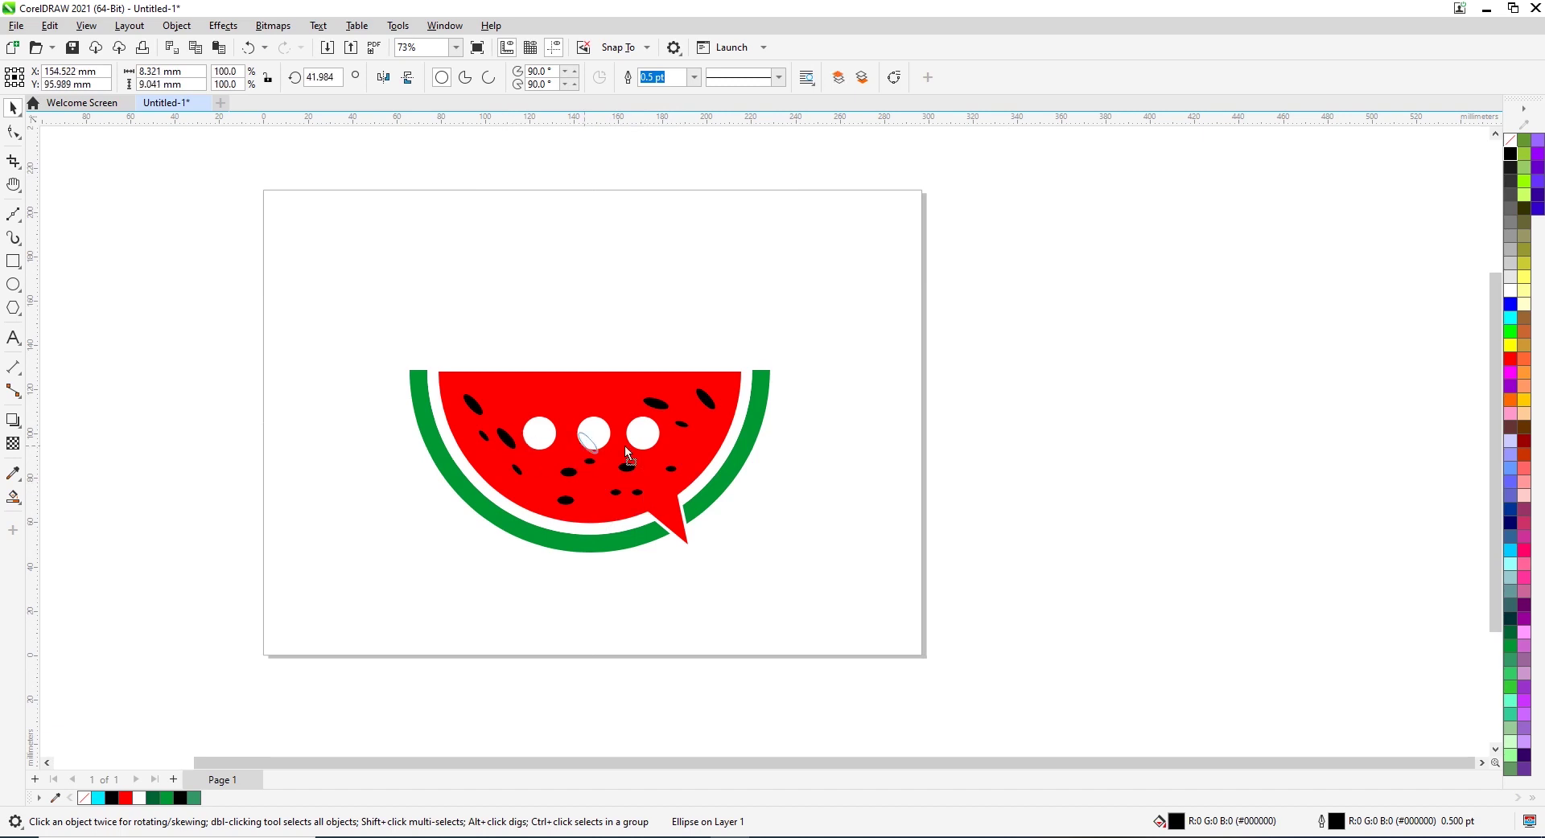
Copy a large tilted seed to the flesh's right edge below the upper seeds and mirror it horizontally
drag(708, 453, 708, 454)
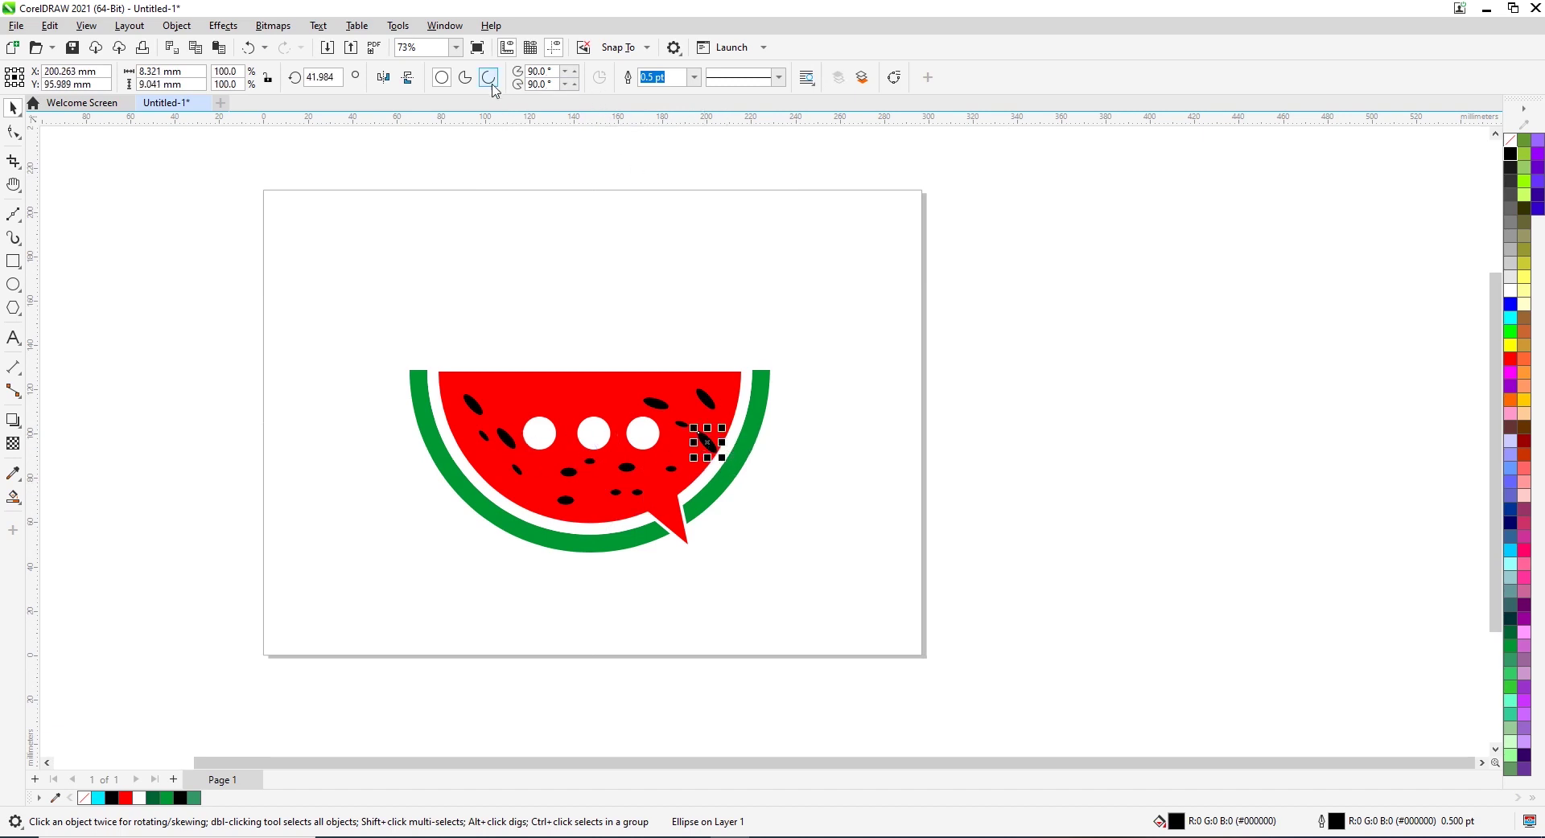
click(387, 82)
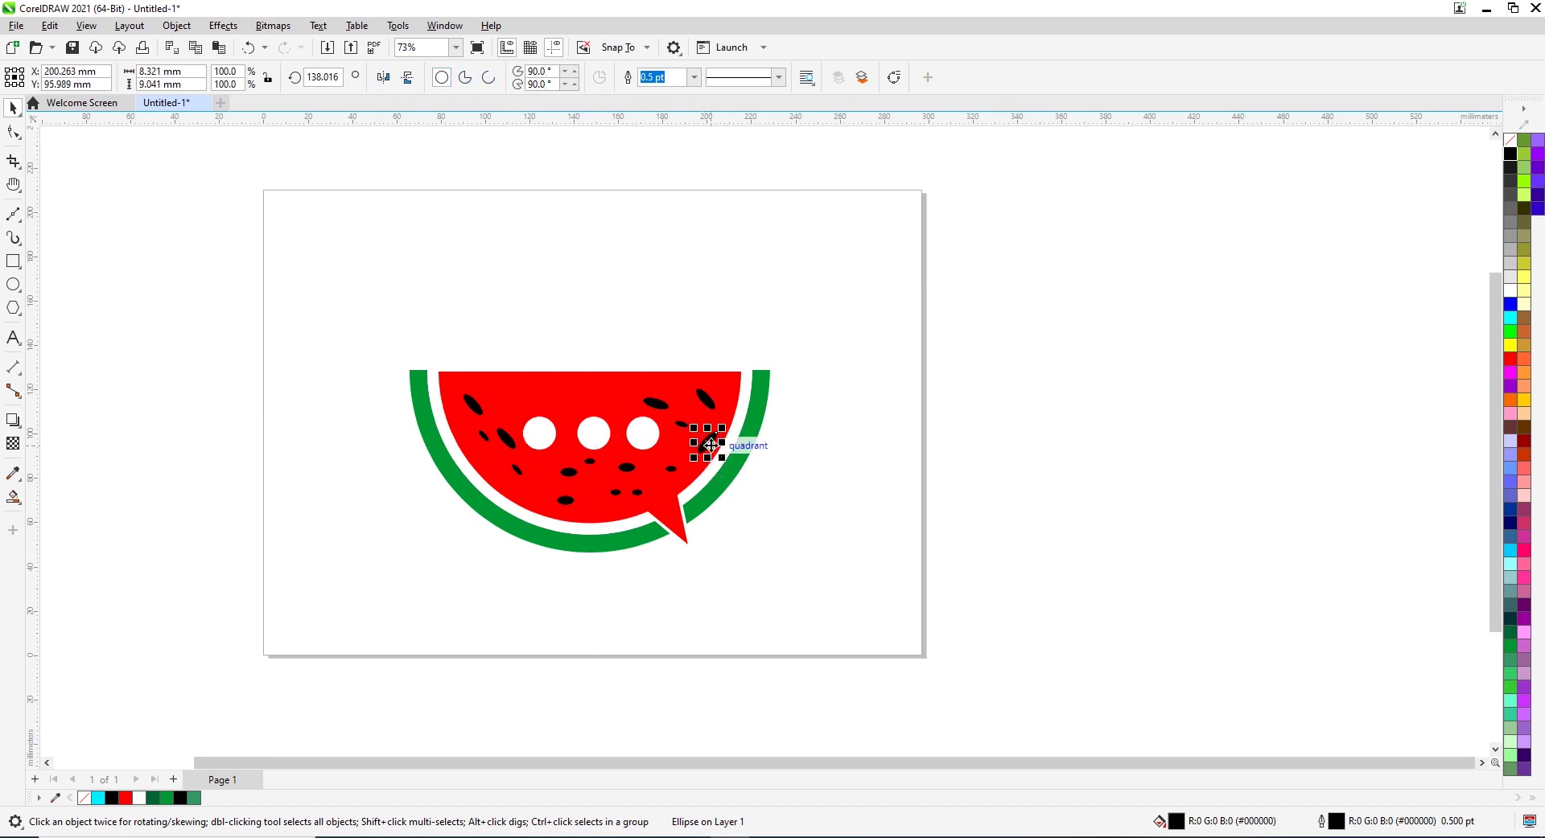
drag(707, 439, 705, 451)
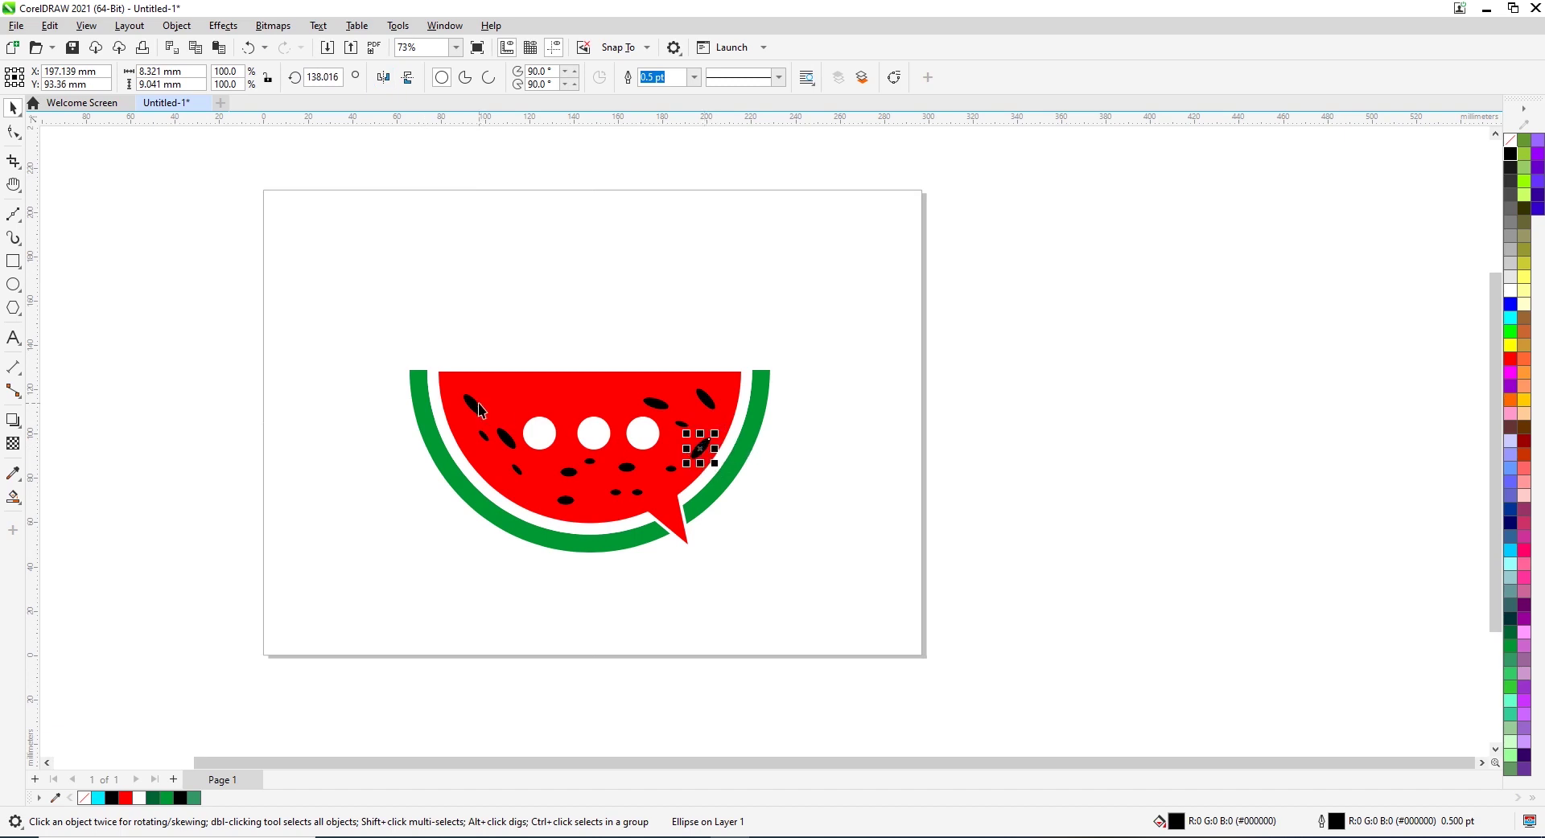
Copy the upper left seed to above the left dot, with a smaller copy beside it
drag(480, 410, 538, 380)
click(539, 388)
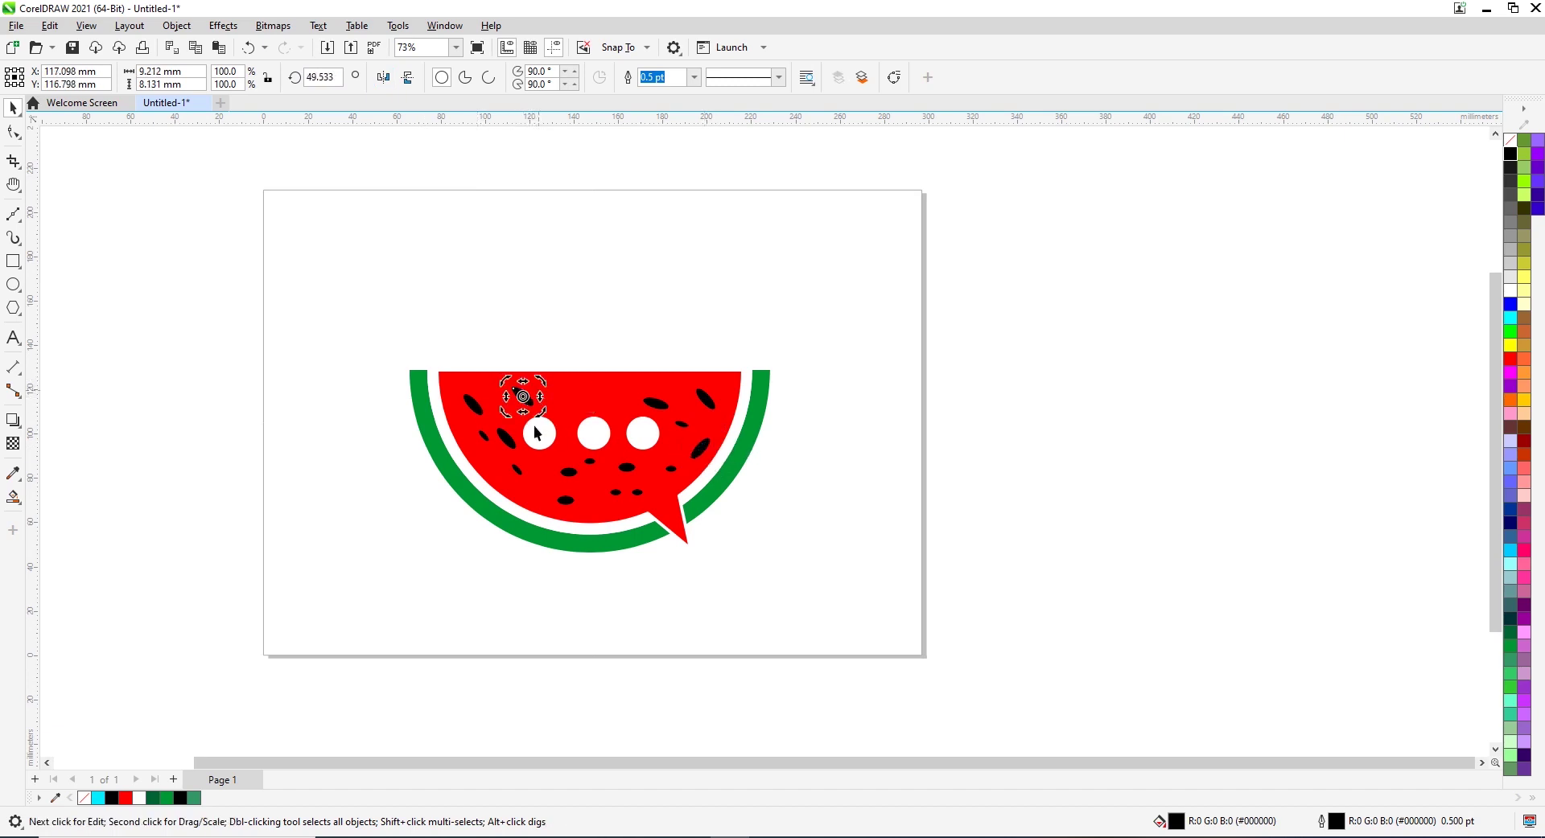
click(539, 408)
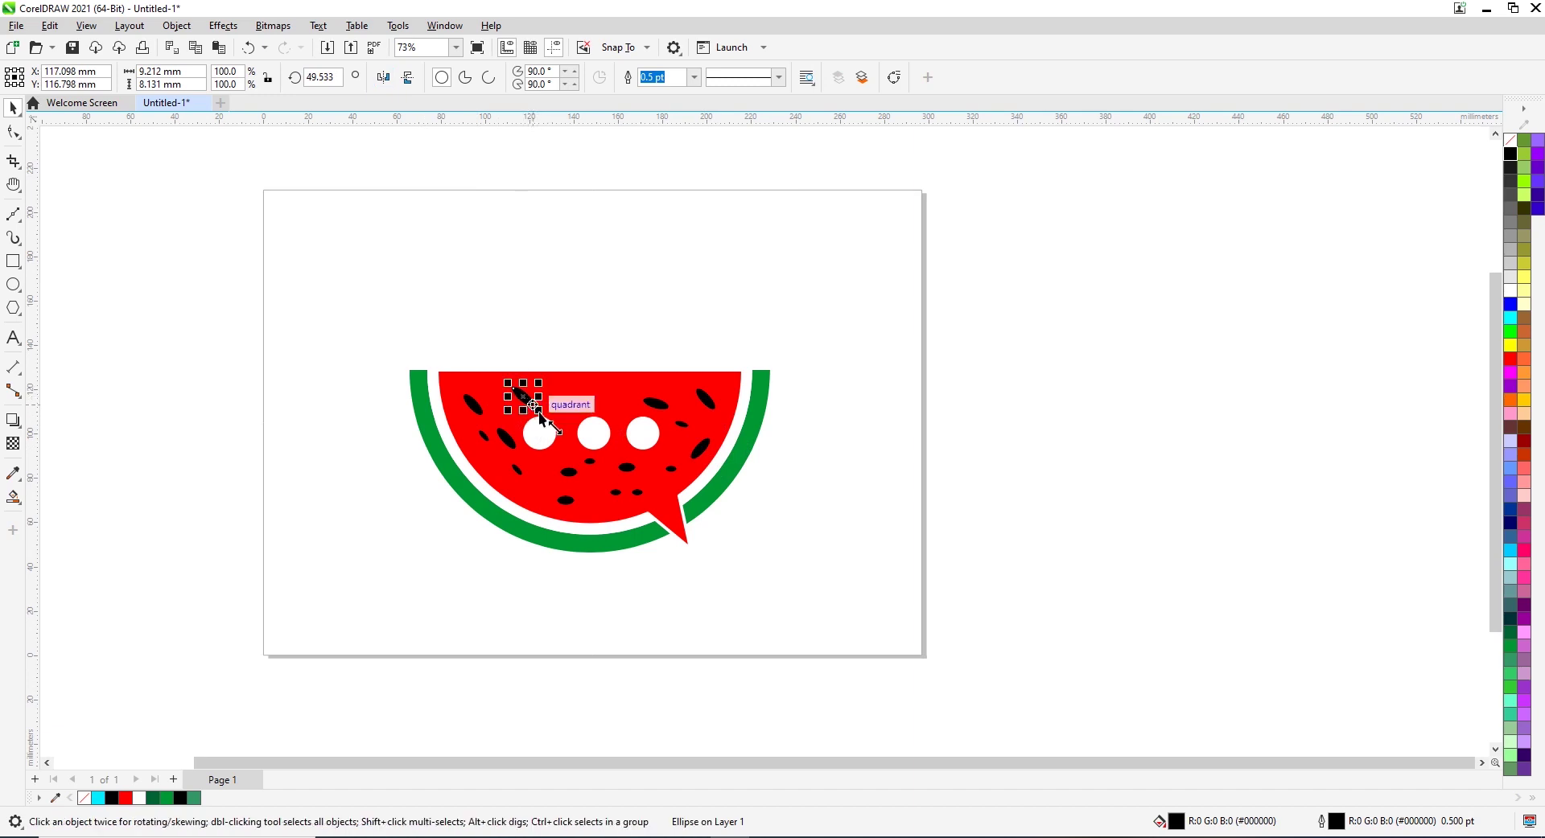
mouse_move(541, 418)
mouse_down()
mouse_move(521, 398)
mouse_move(517, 417)
mouse_up()
click(519, 400)
click(519, 342)
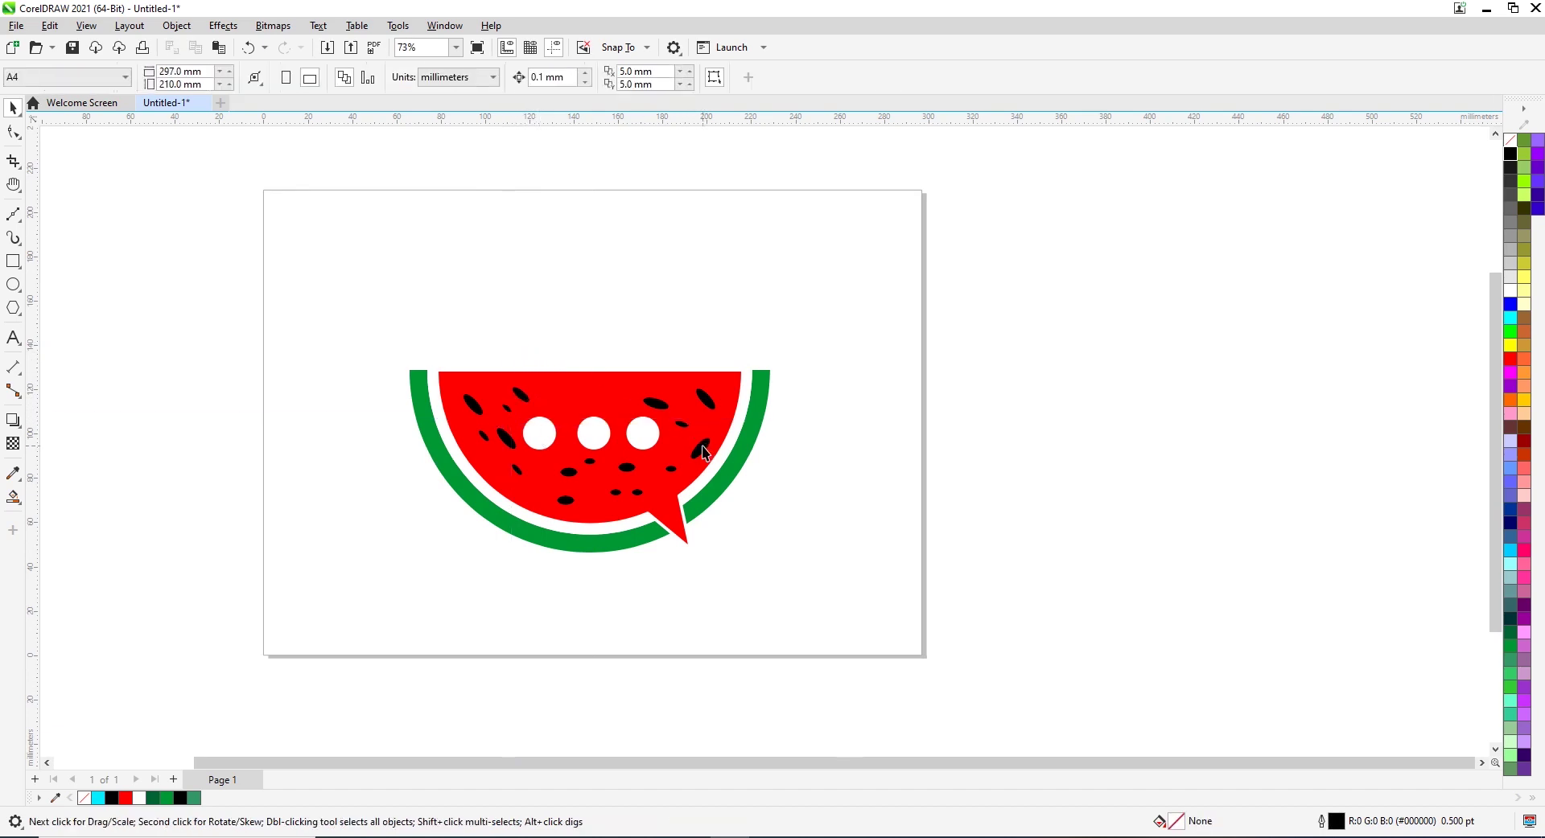
Shrink the two large upper right seeds and the seed above the left dot
mouse_move(662, 407)
mouse_down()
mouse_move(691, 406)
mouse_move(661, 395)
mouse_up()
click(716, 410)
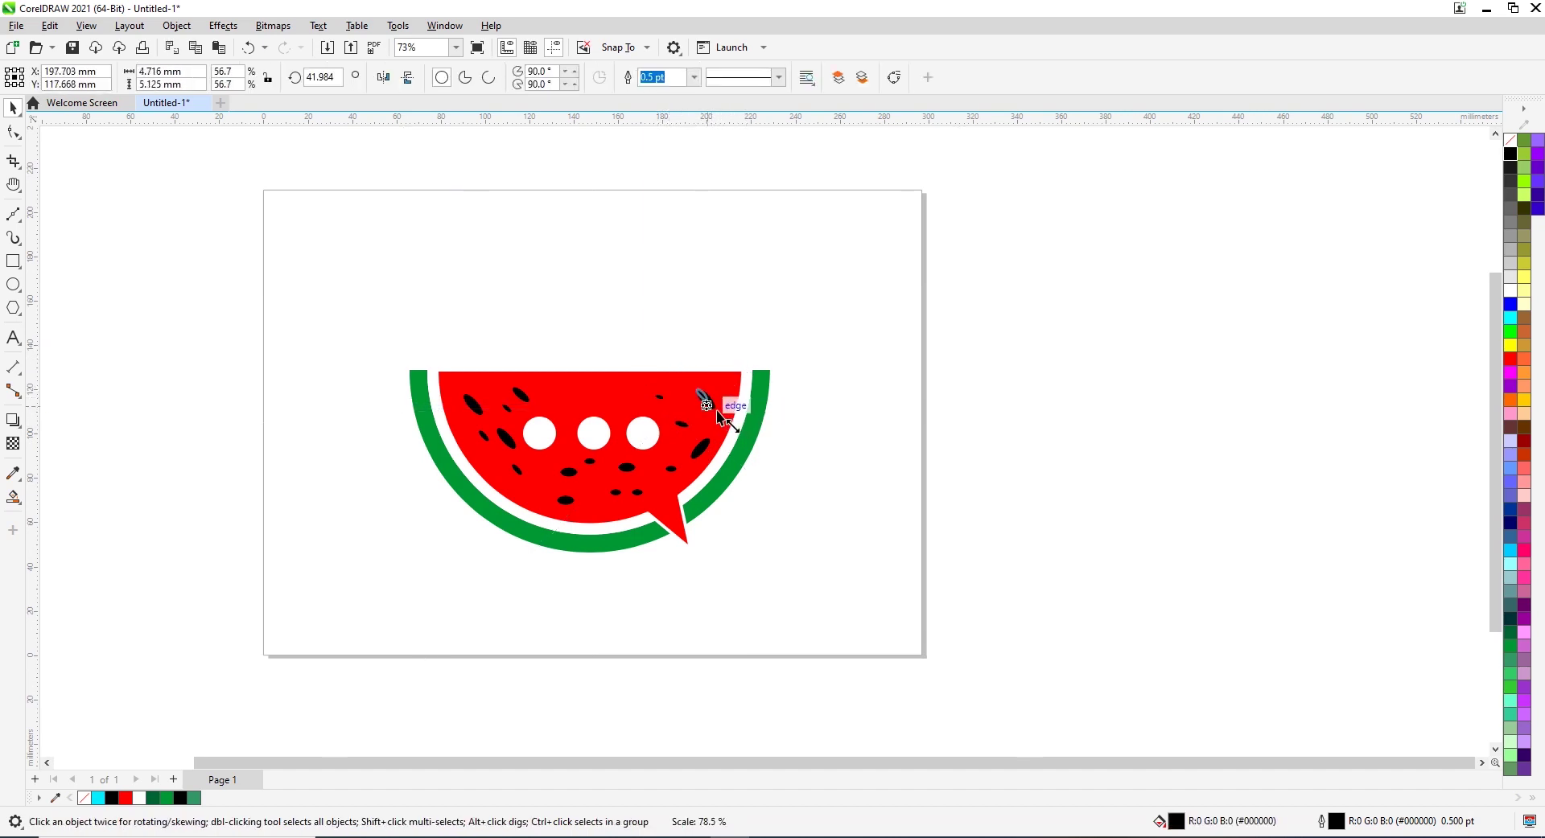
click(515, 391)
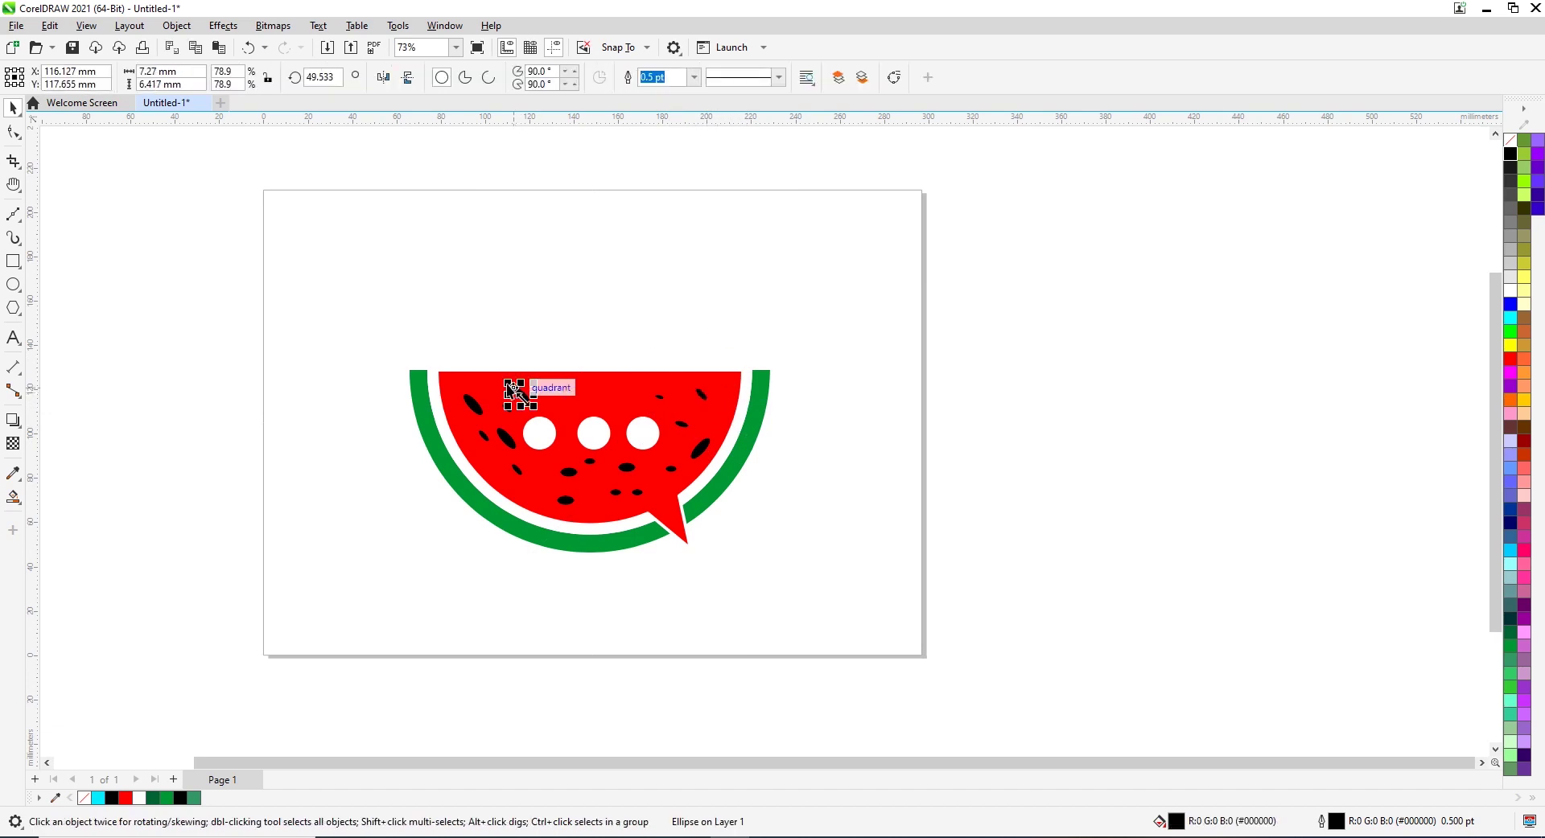
click(560, 335)
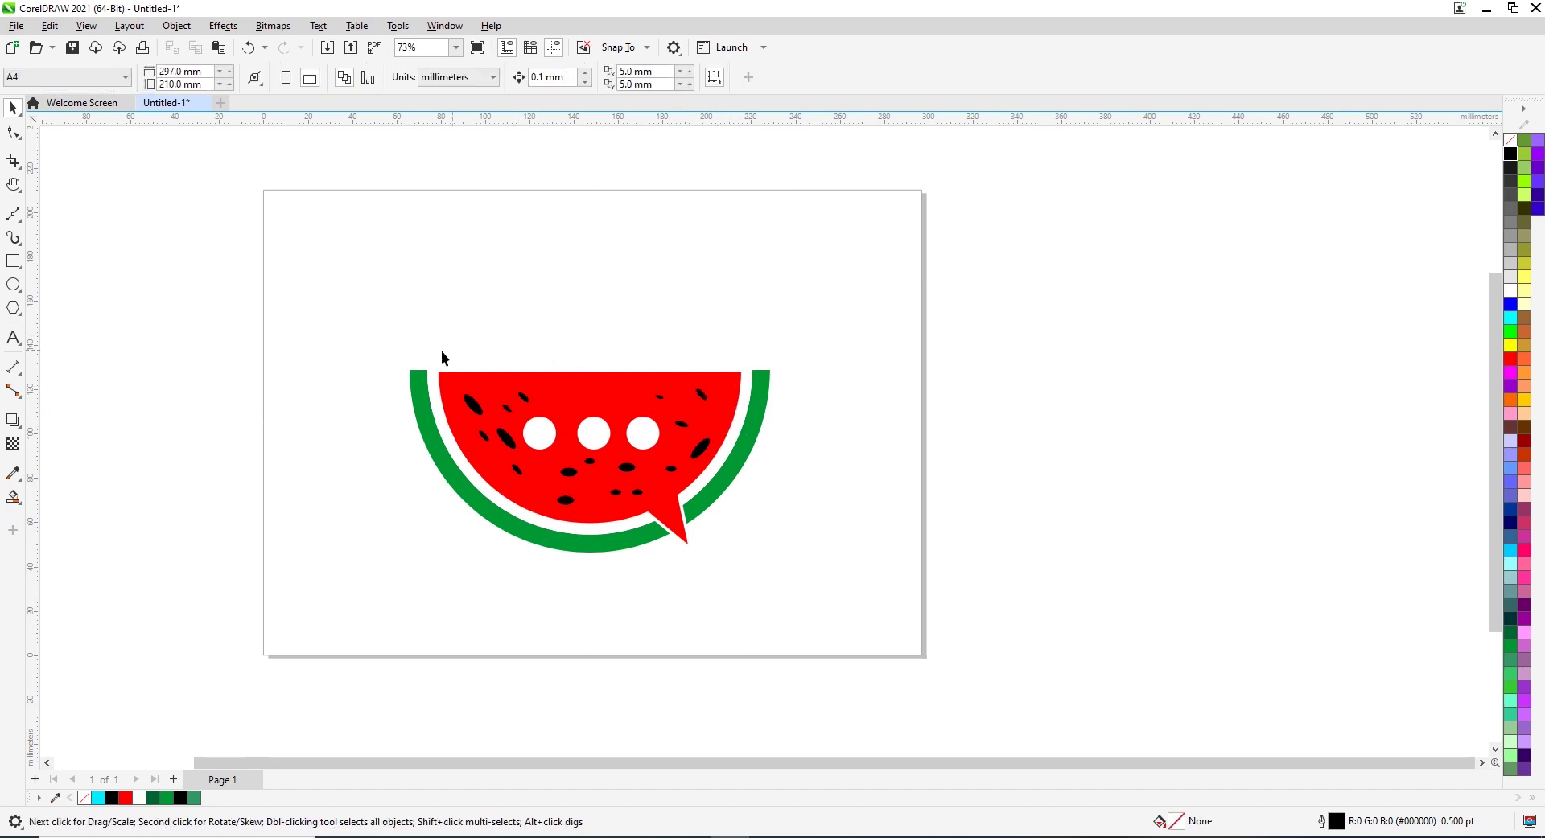
Select the whole watermelon logo and enlarge it proportionally about its centre
drag(363, 333, 837, 605)
drag(775, 558, 814, 583)
click(868, 562)
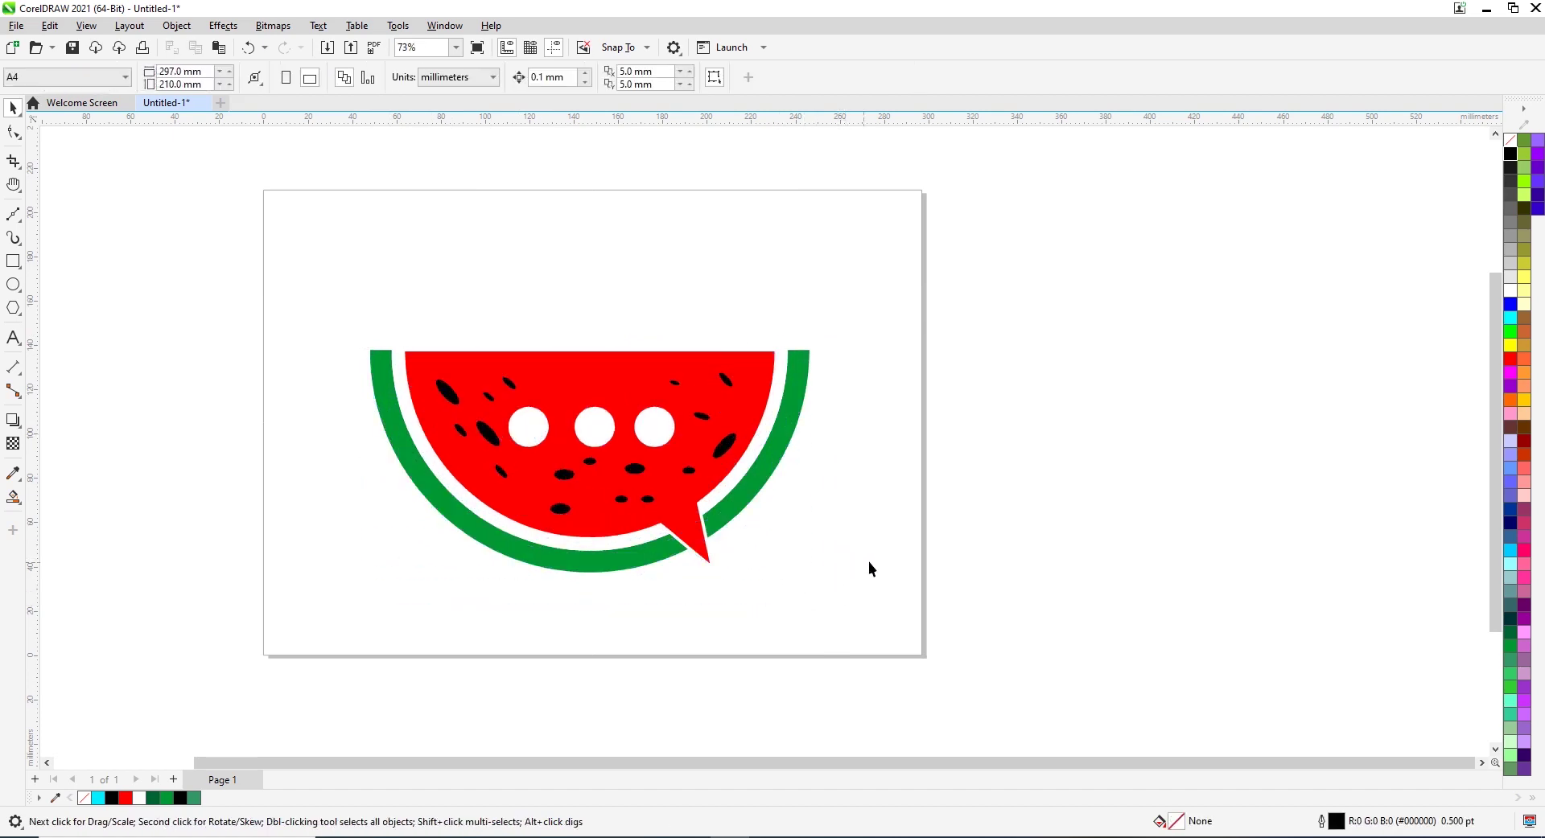